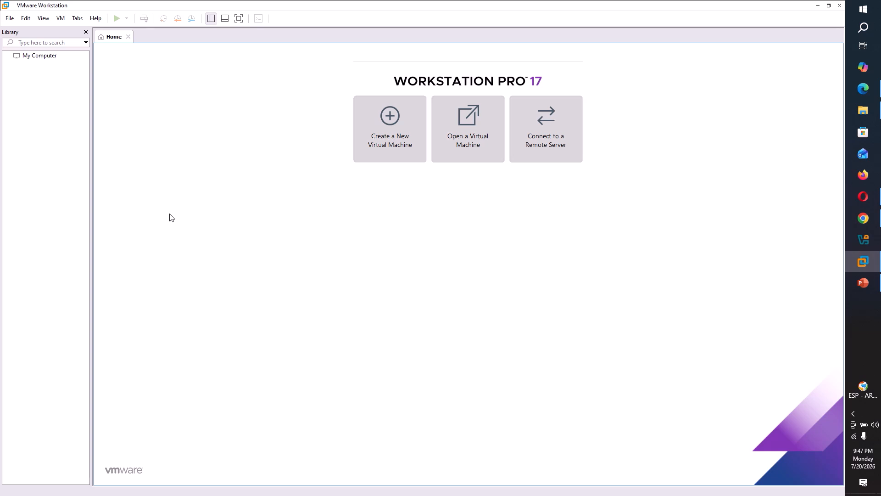
Start a Typical new virtual machine that installs from the debian-13.6.0-amd64-DVD-1 disc image
left_click(10, 18)
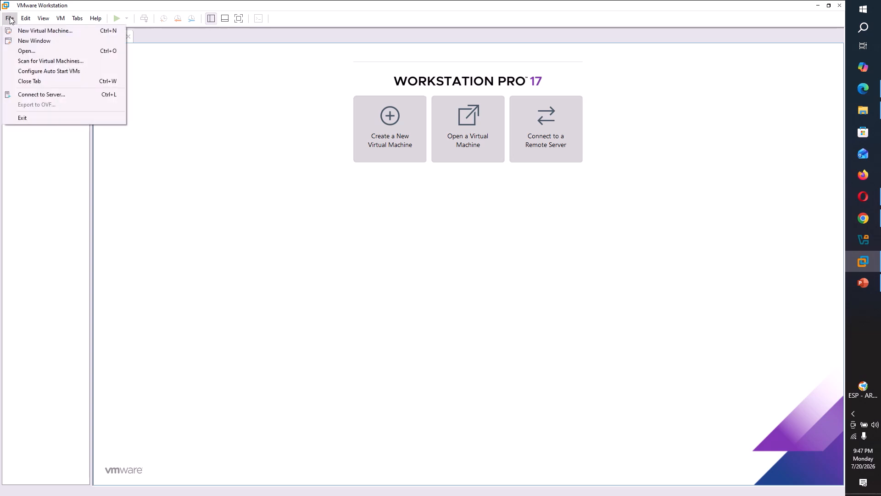
left_click(31, 31)
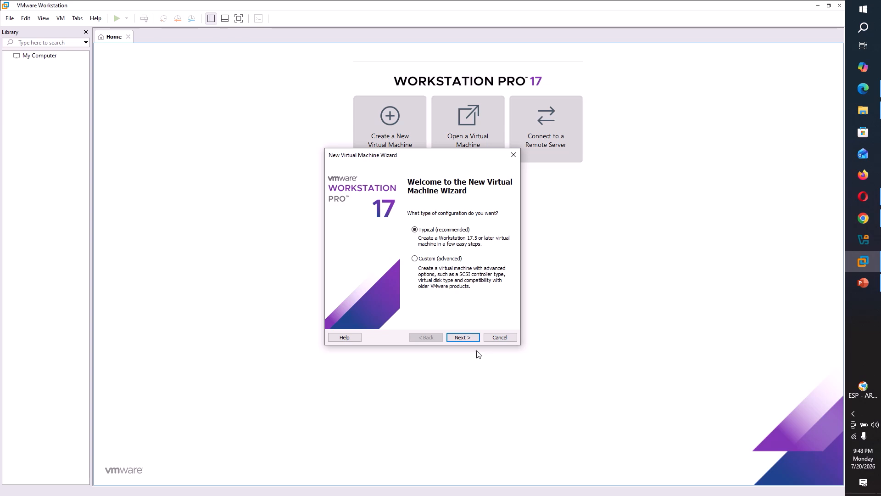
left_click(465, 337)
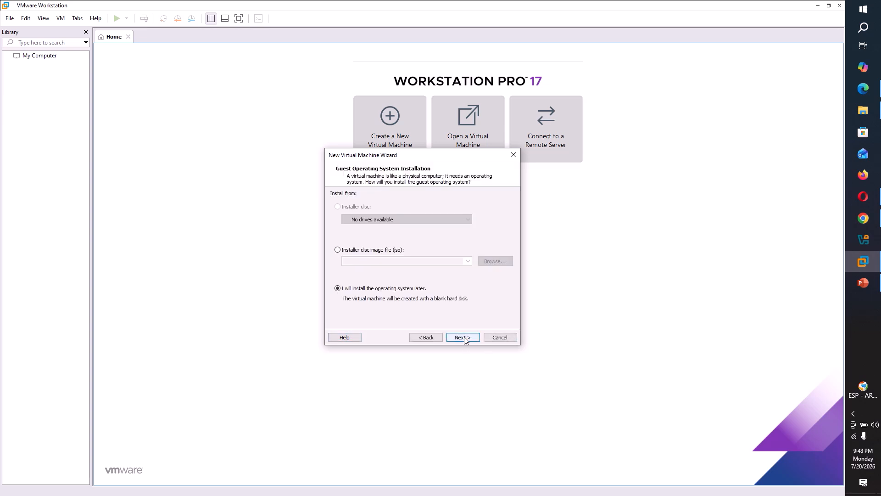
left_click(347, 252)
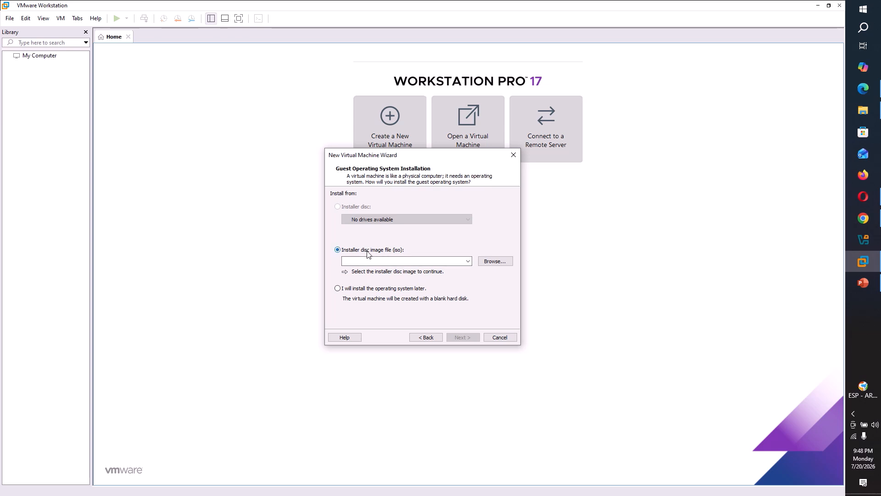
left_click(491, 262)
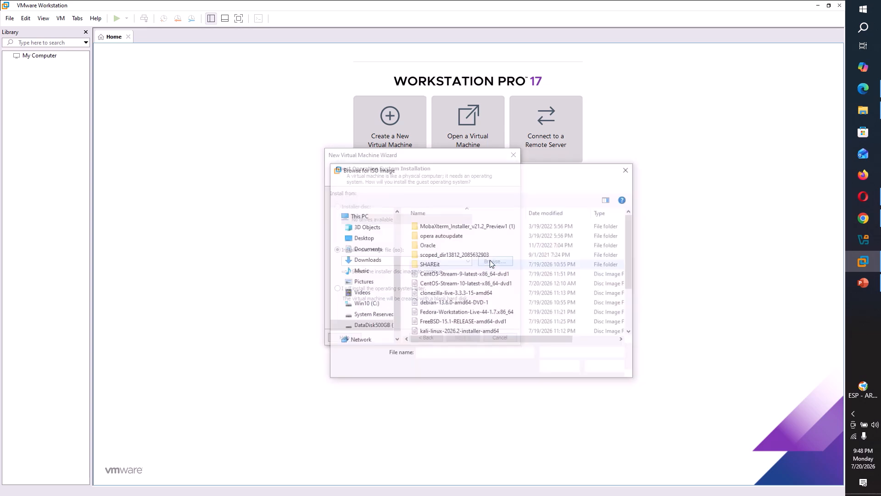
left_click(465, 305)
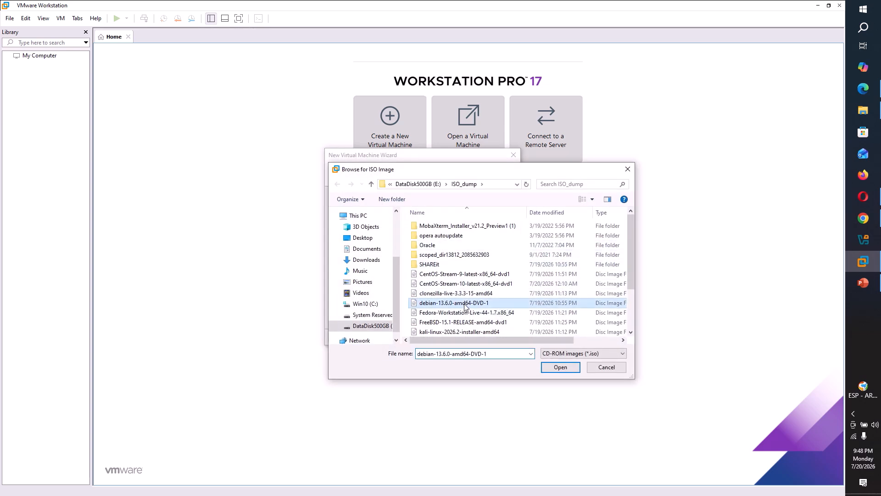
left_click(555, 369)
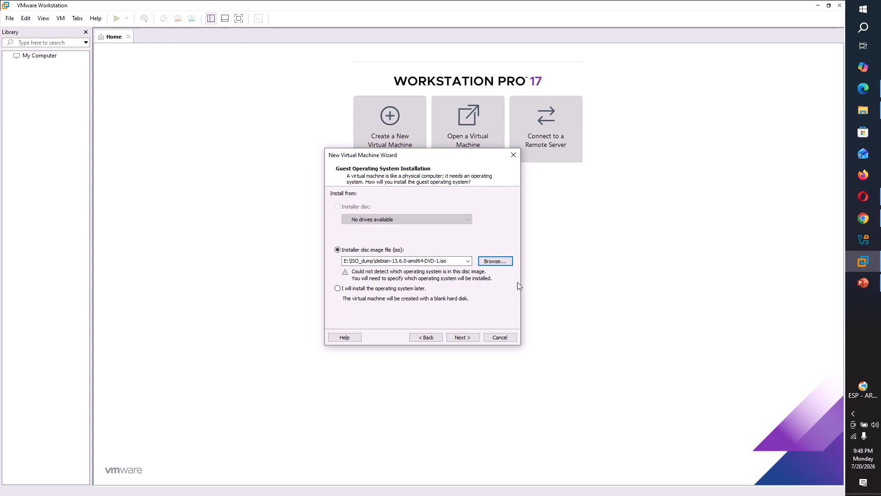
Keep Linux Debian 12.x 64-bit as guest OS and set the location to e:\Virtual Machines\Debian 13.x 64-bit
left_click(464, 337)
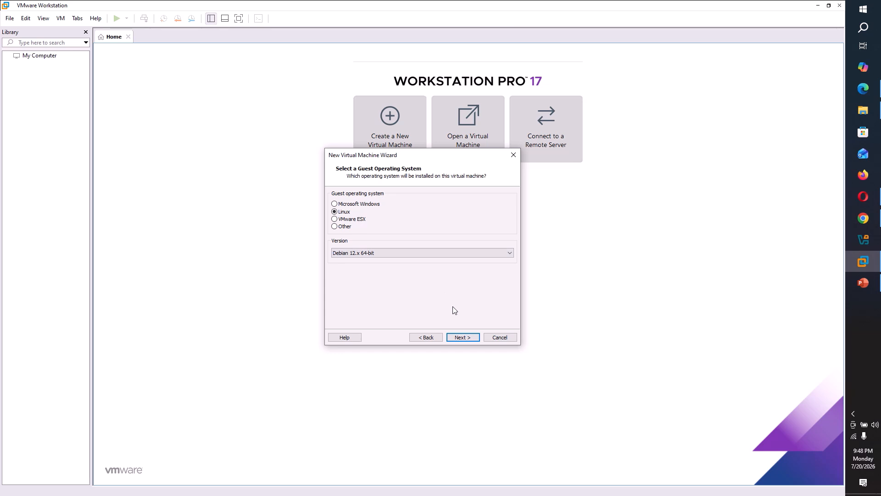
left_click(462, 338)
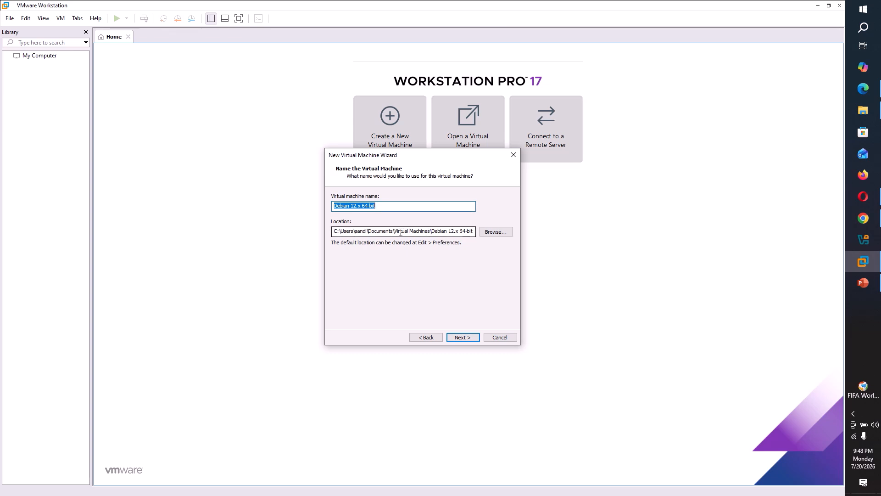
left_click_drag(394, 232, 333, 236)
type("e:")
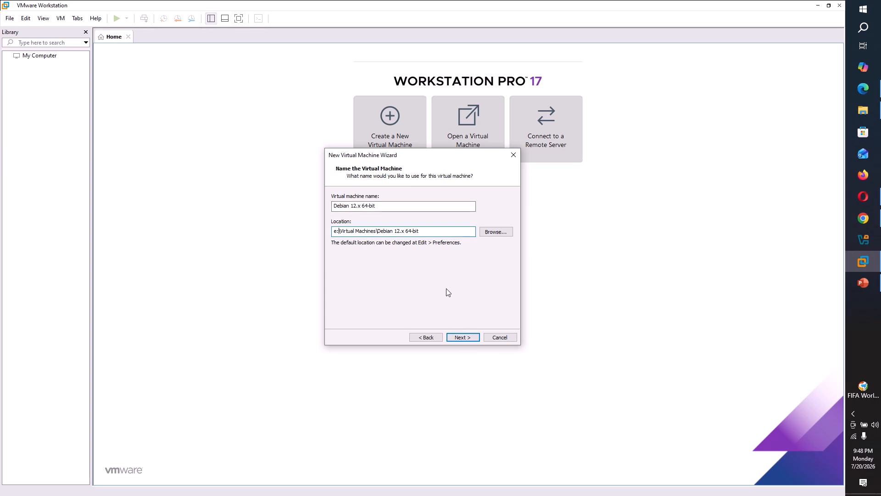
left_click(462, 338)
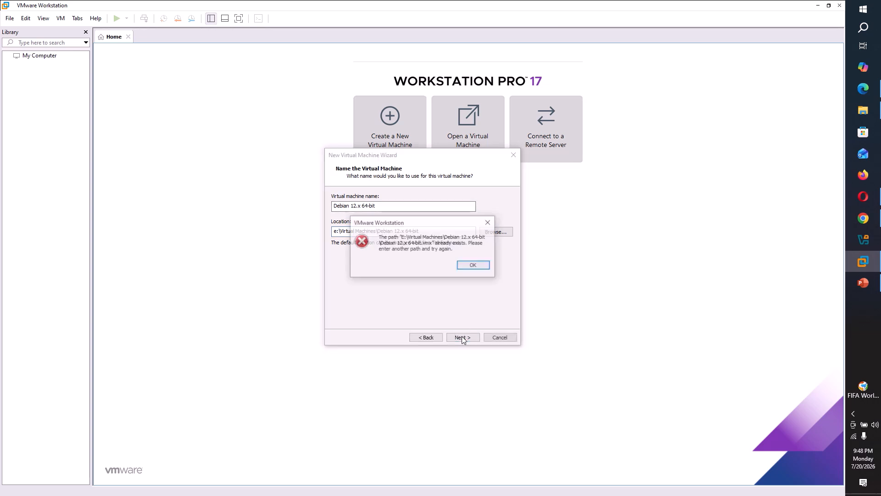
left_click(474, 266)
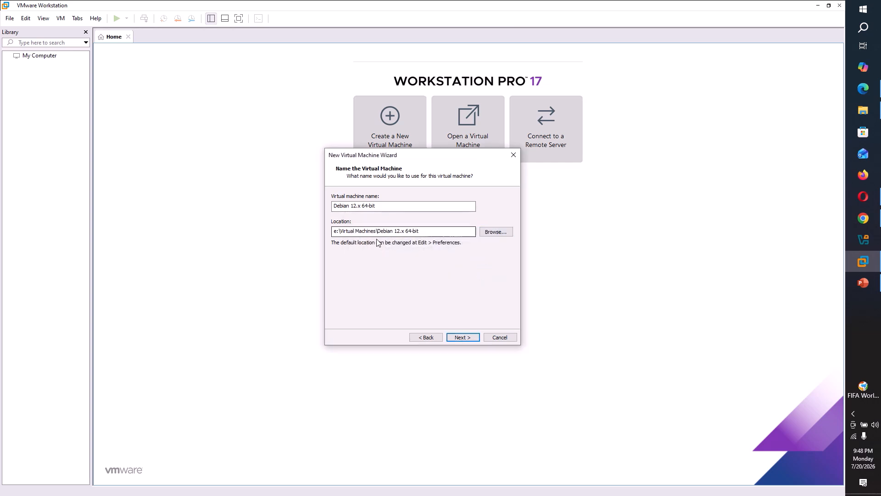
left_click(400, 231)
key("BackSpace")
type("3")
left_click(468, 337)
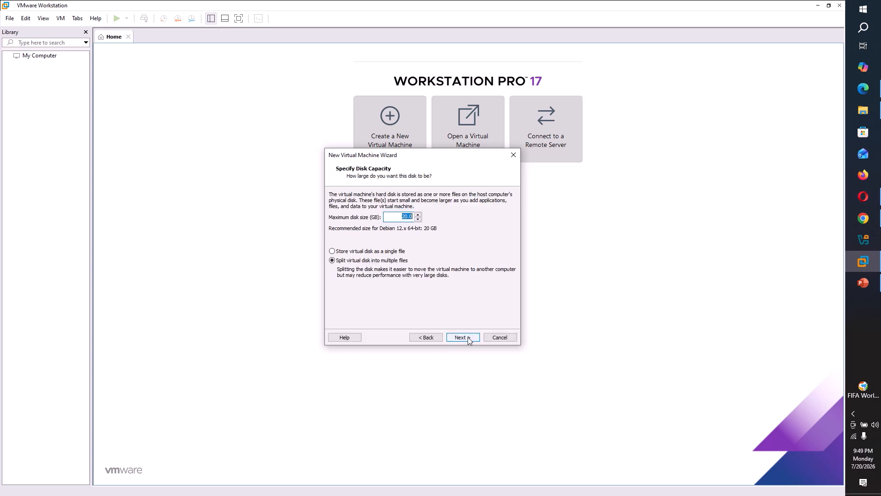
Rename the machine to Debian 13.x 64-bit and store its 20 GB disk as a single file
left_click(423, 339)
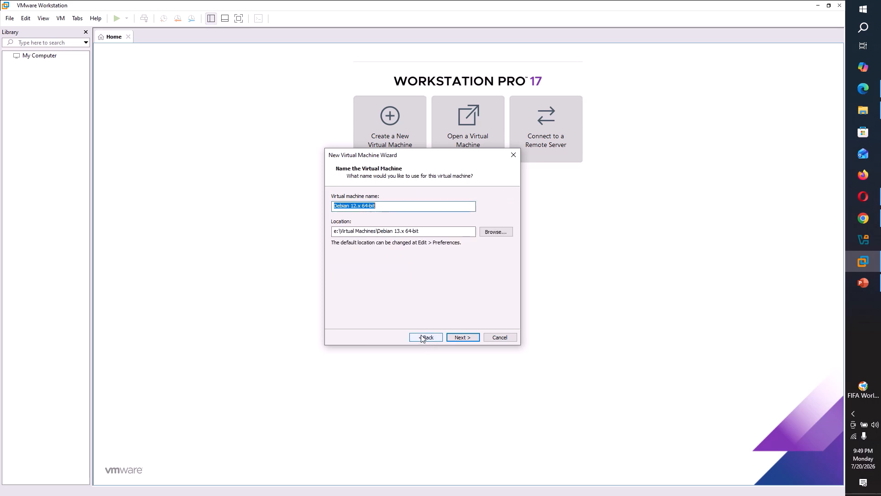
left_click(355, 207)
key("Delete")
type("3")
left_click(468, 337)
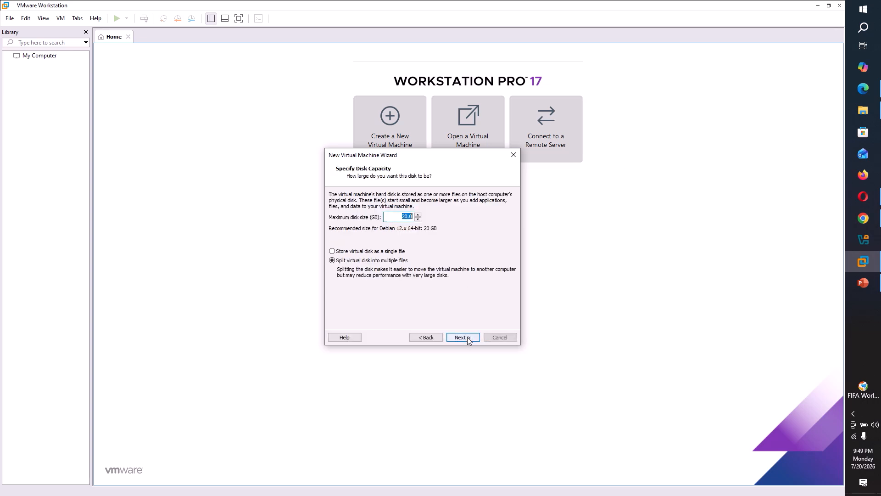
left_click(342, 253)
Raise the memory from 2048 MB to 8 GB under Customize Hardware, then finish creating the machine
left_click(462, 337)
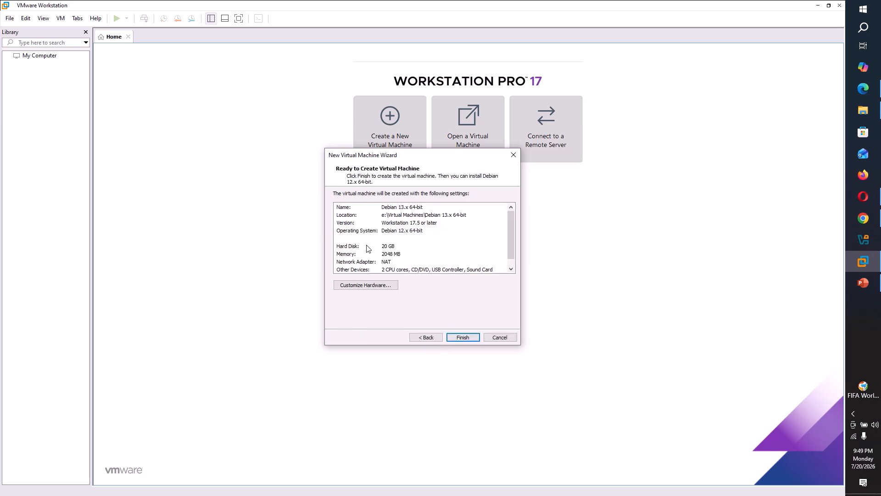
left_click(390, 249)
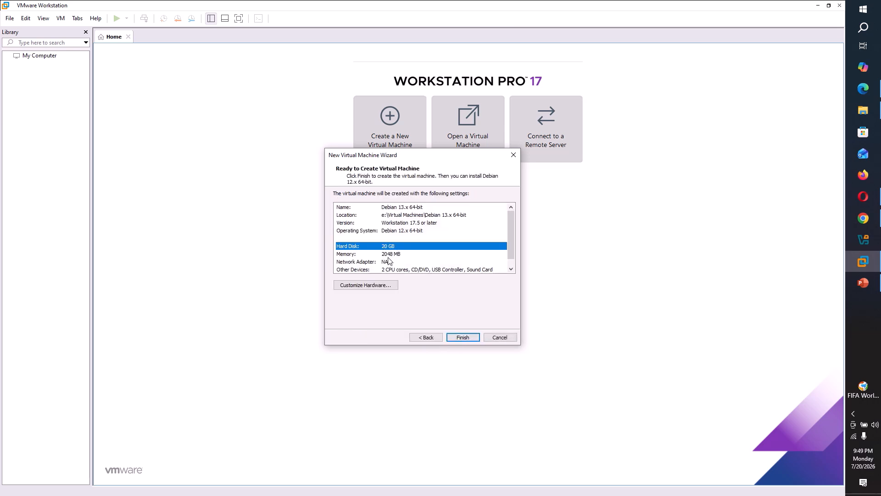
left_click(389, 256)
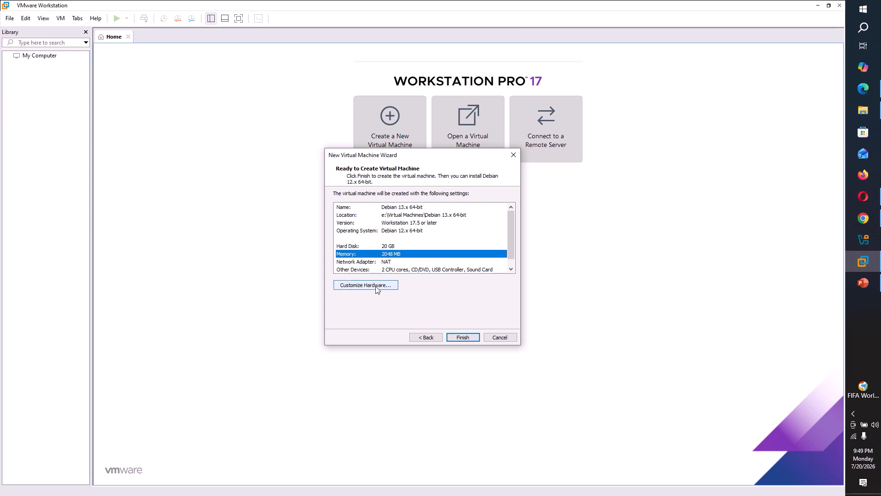
left_click(375, 286)
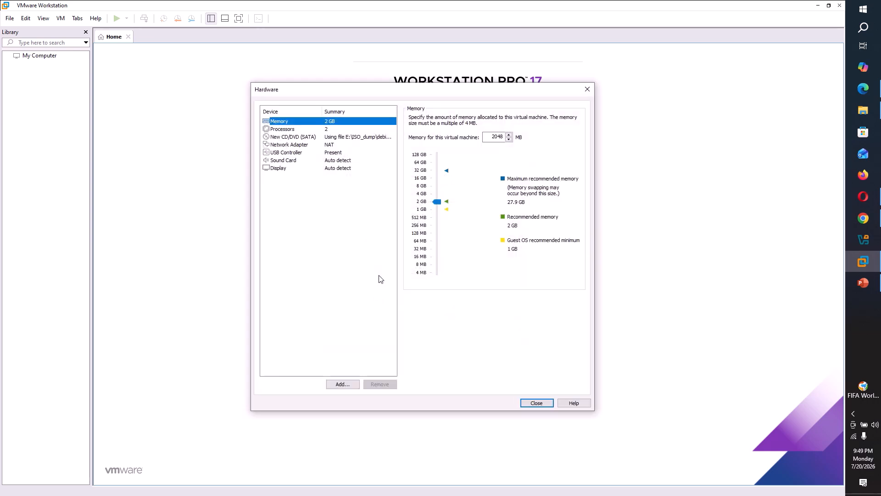
left_click(438, 193)
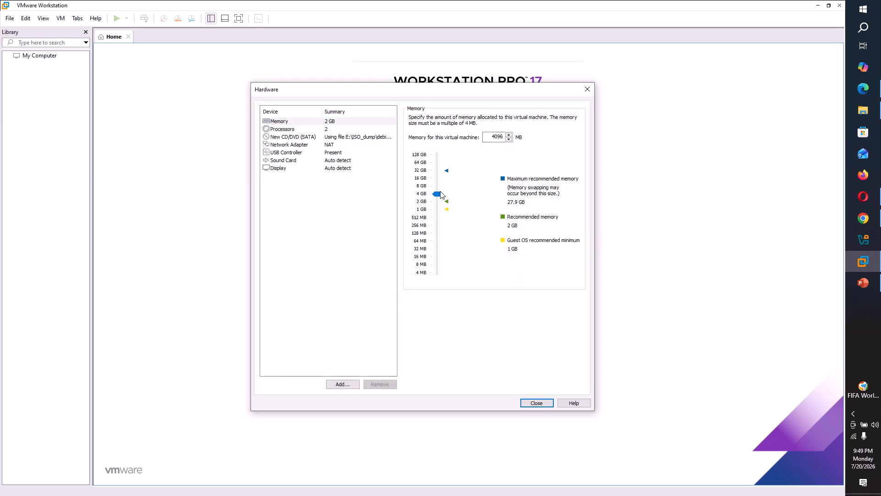
left_click(437, 188)
left_click(535, 404)
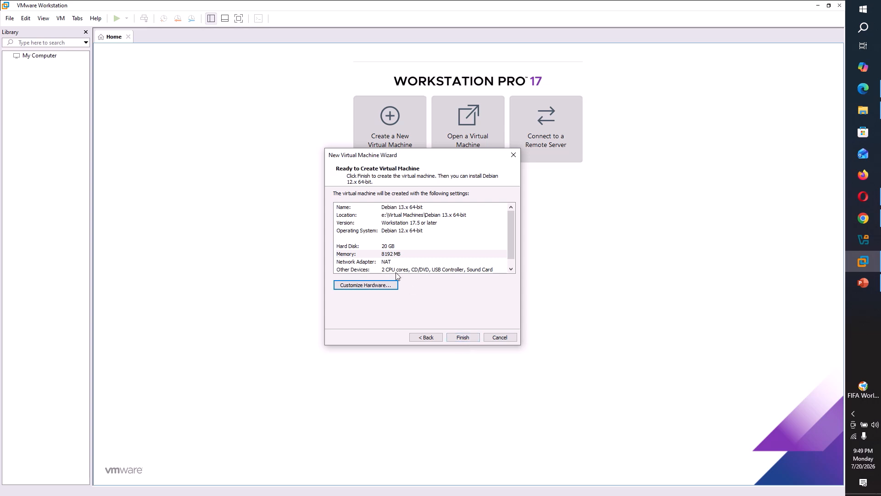
left_click(463, 338)
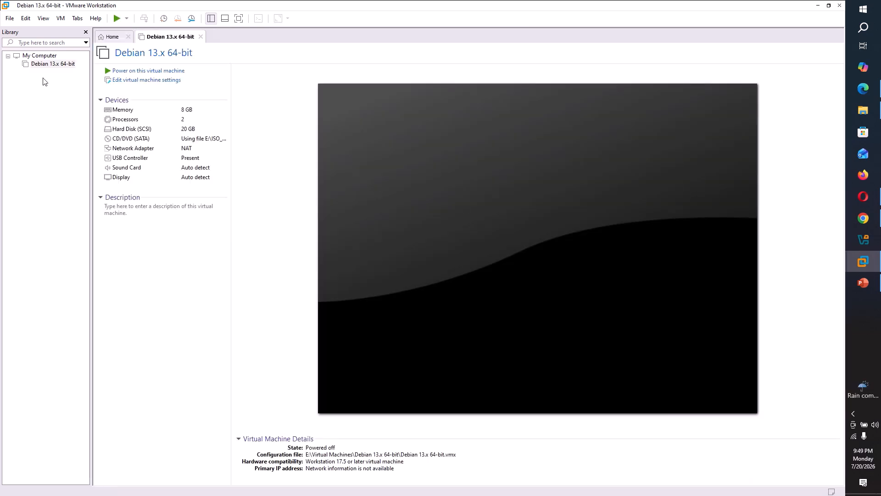
Power on the Debian 13.x 64-bit machine from the Library
left_click(48, 65)
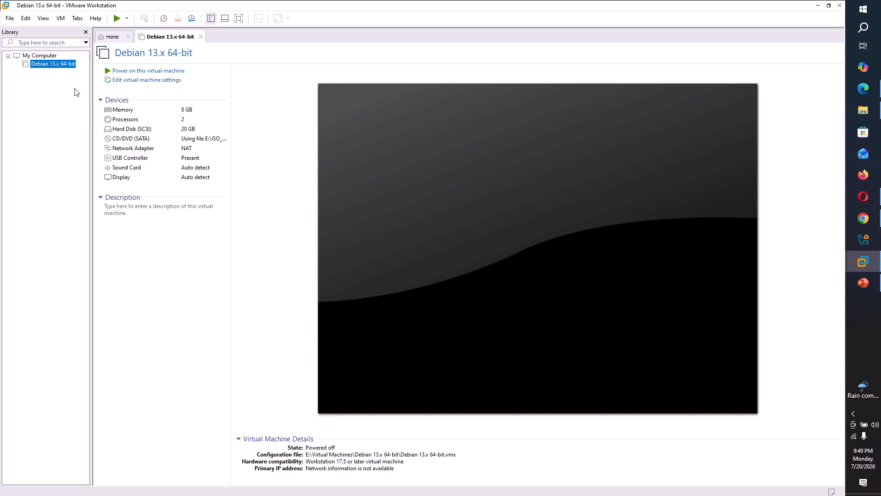
left_click(135, 72)
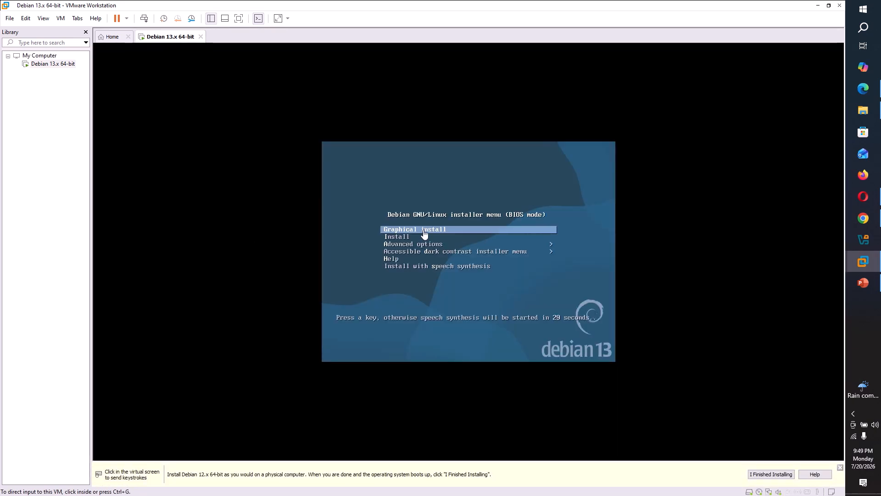
Go full screen, start Graphical install, and keep English as the installer language
left_click(239, 18)
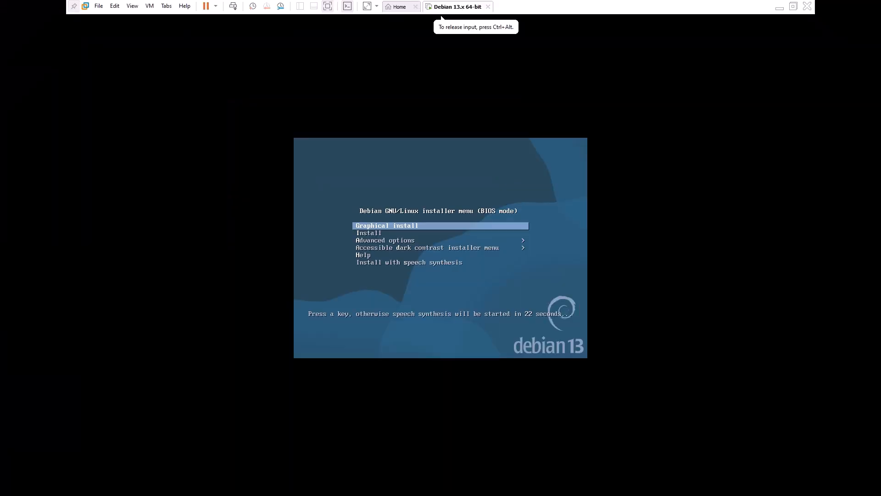
key("Up")
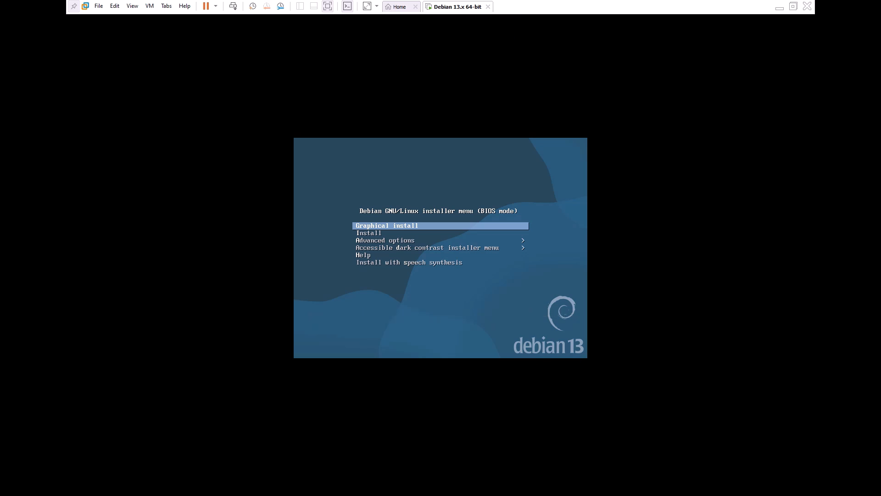
key("Return")
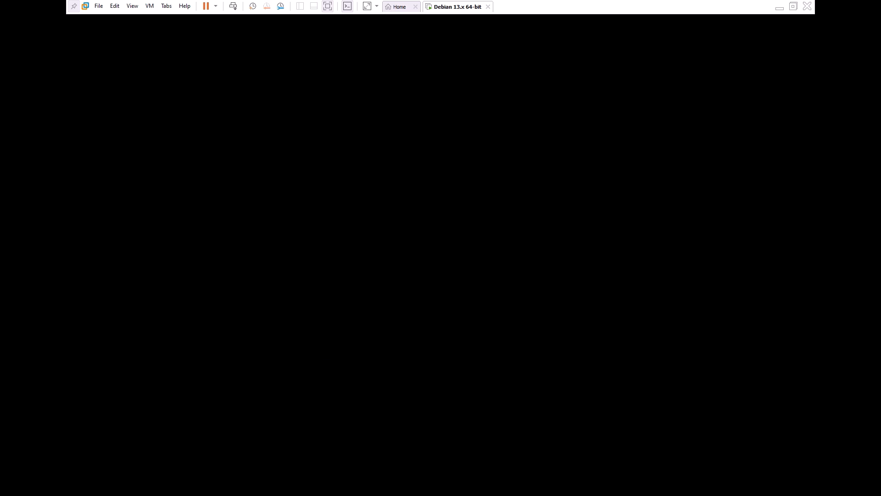
left_click(307, 289)
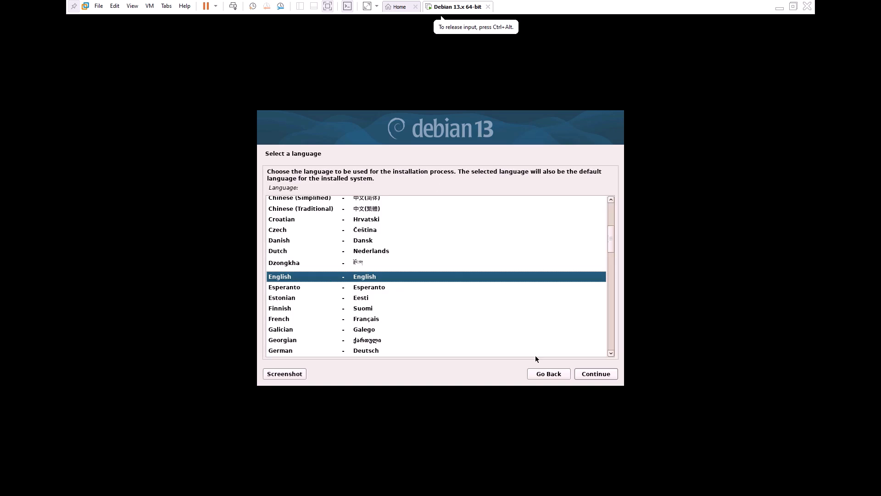
left_click(595, 374)
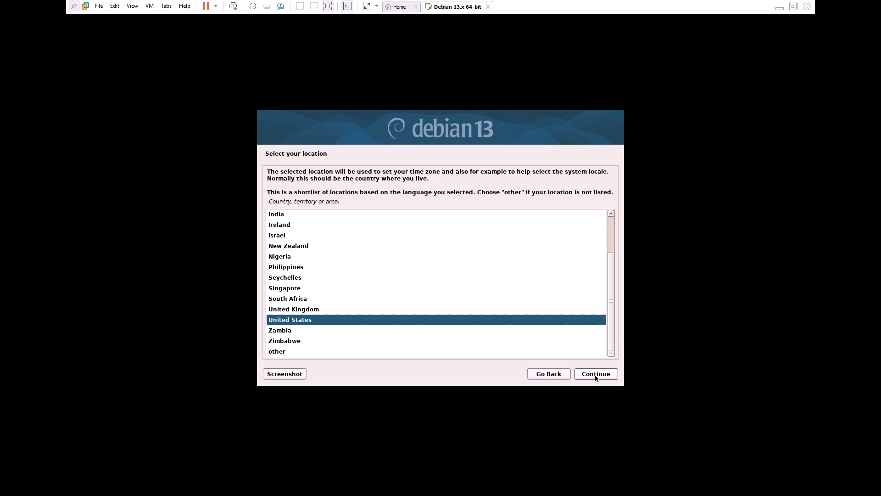
Select India as the location and keep the American English keymap
left_click(277, 217)
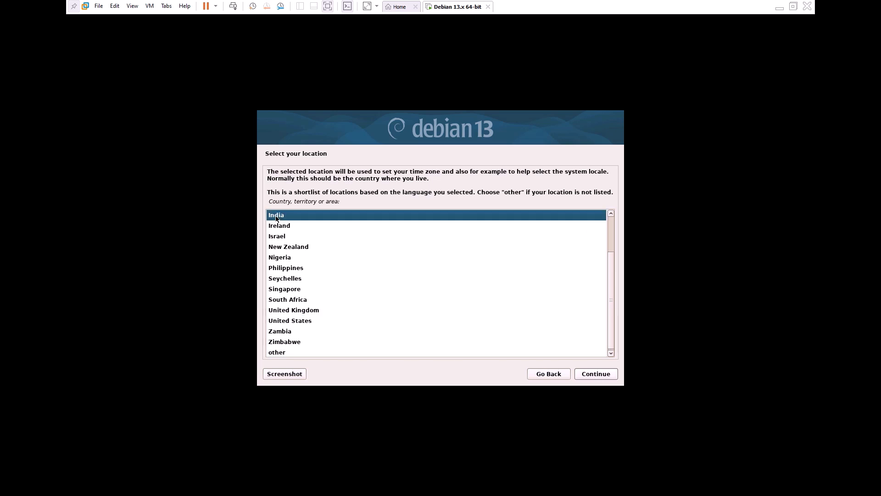
left_click(598, 376)
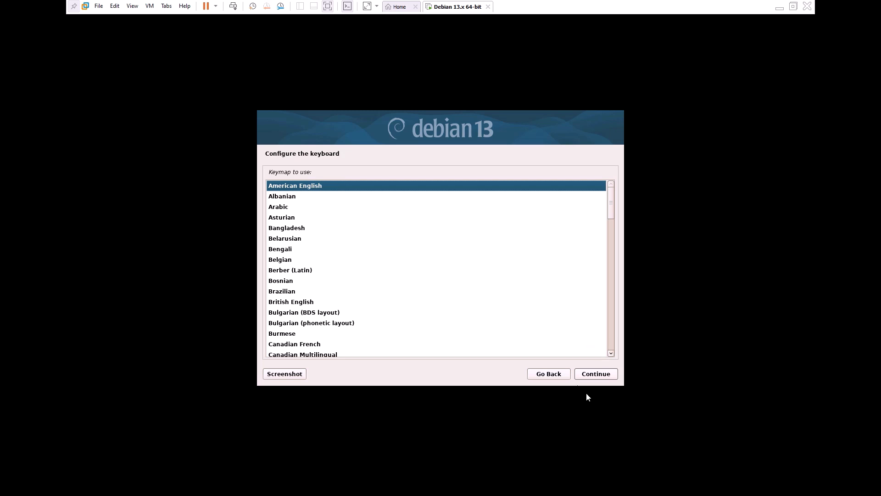
left_click(598, 373)
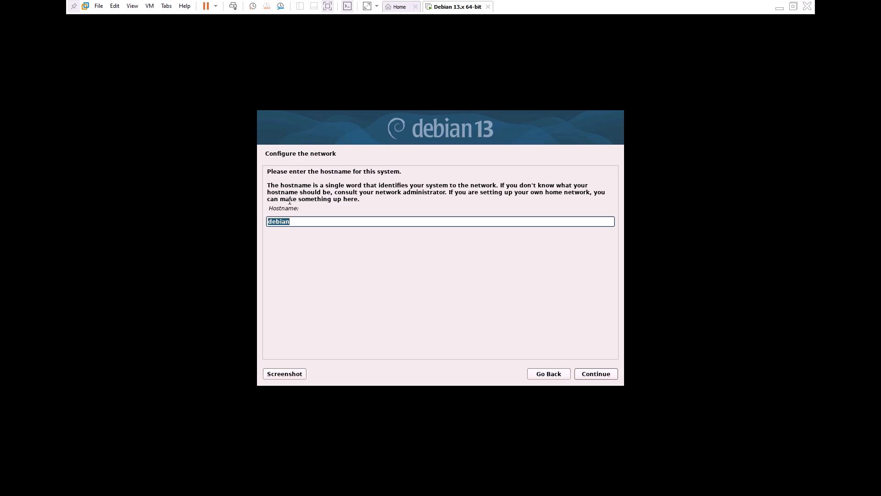
Set the hostname to debian13 and the domain name to debian13.org
left_click(302, 221)
type("13")
left_click(590, 374)
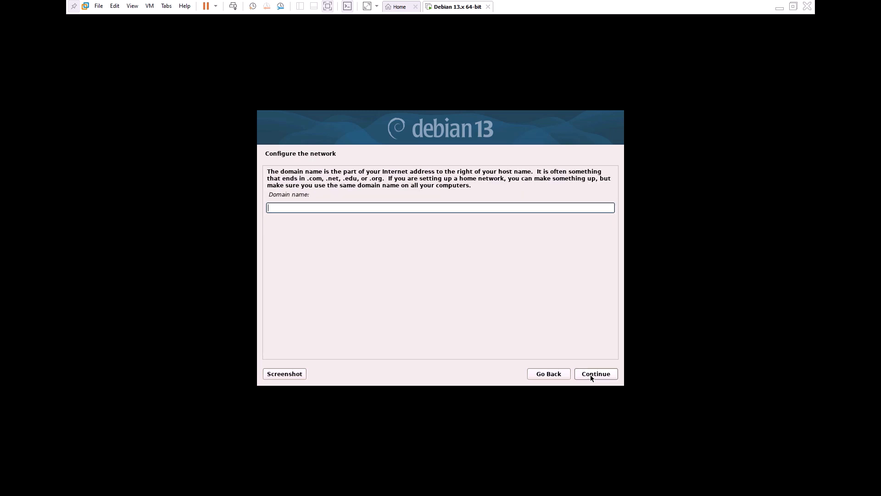
type("debian13.org")
left_click(597, 377)
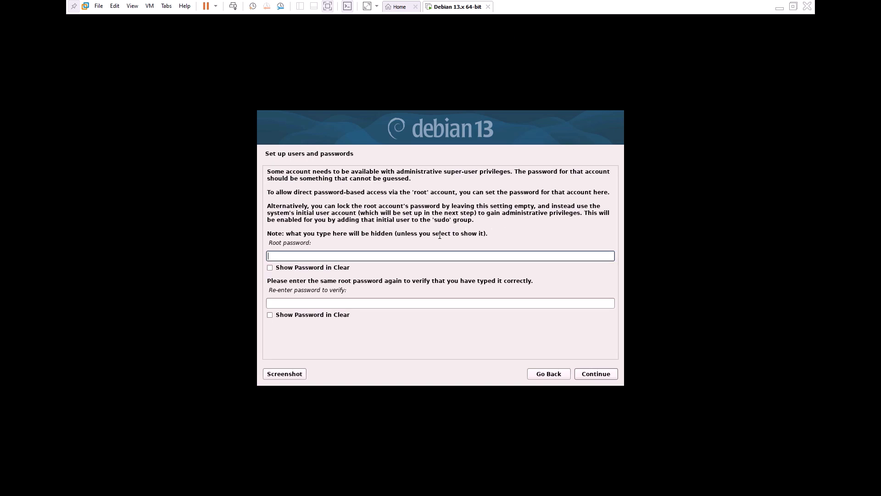
Enter and confirm the root password
type("1234567890")
left_click(277, 301)
type("123456")
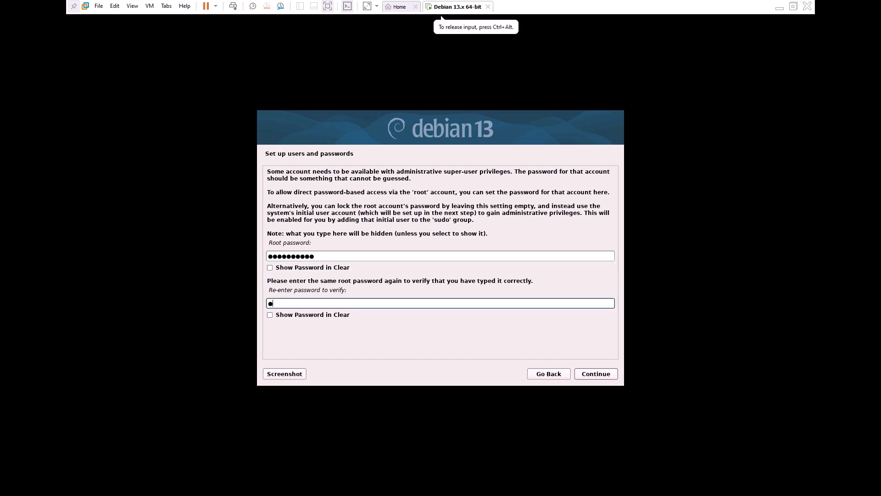
type("7890")
left_click(606, 378)
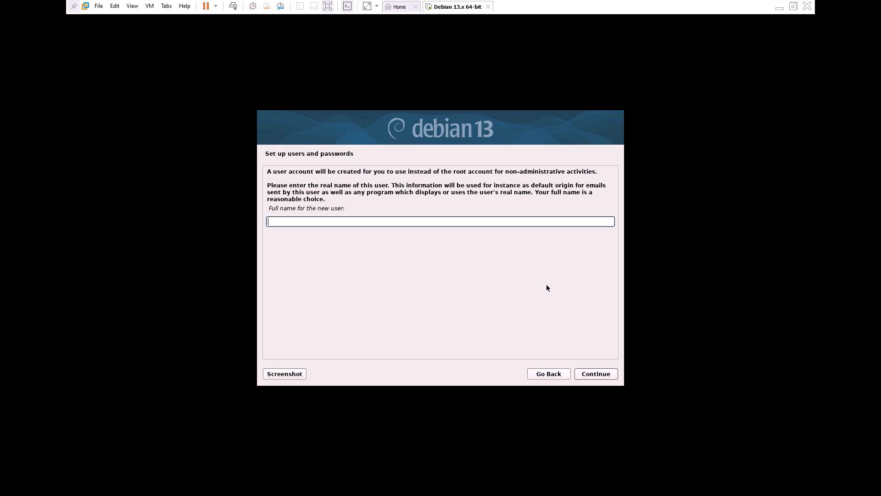
Create user Debian13 with username debian13 and a confirmed password
type("Debian13")
left_click(597, 373)
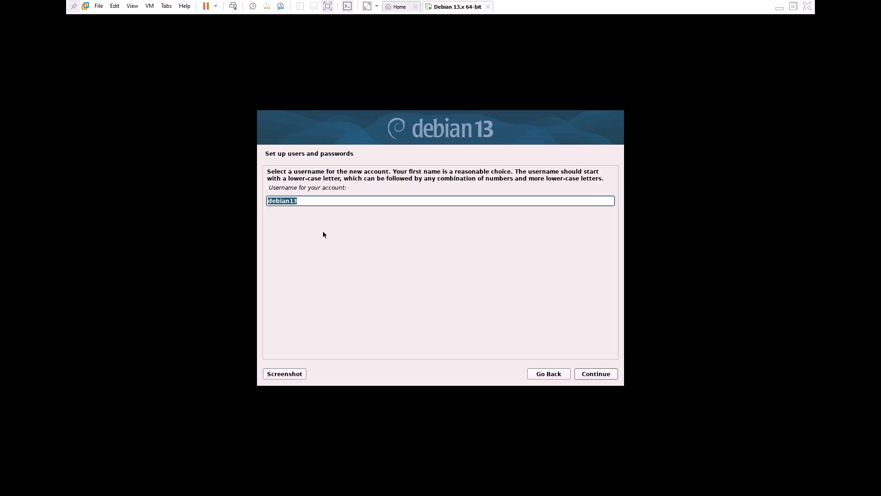
left_click(600, 376)
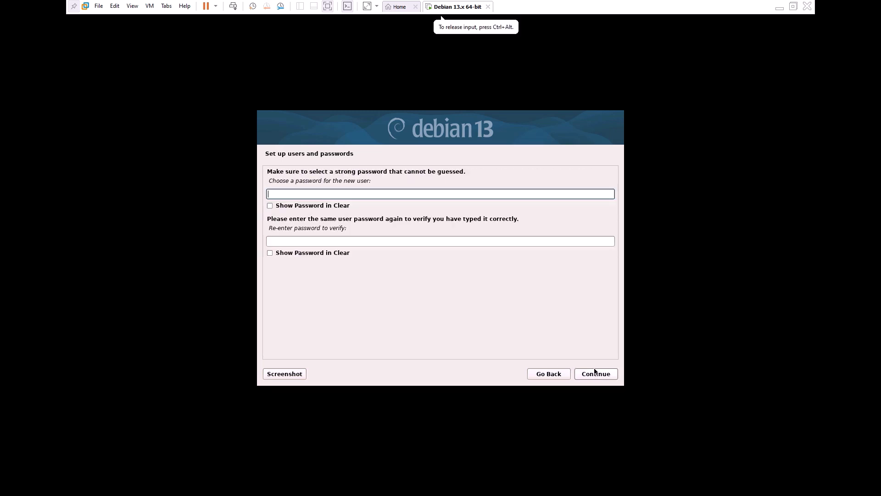
type("**********")
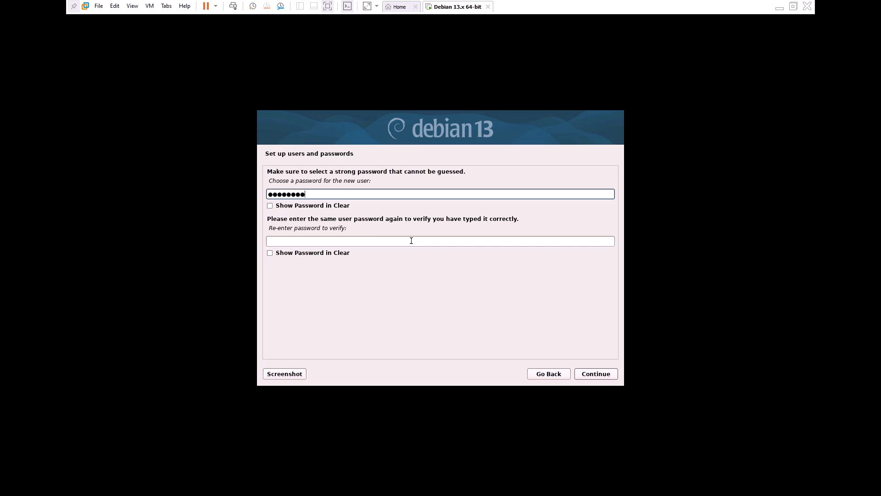
left_click(343, 243)
type("*****")
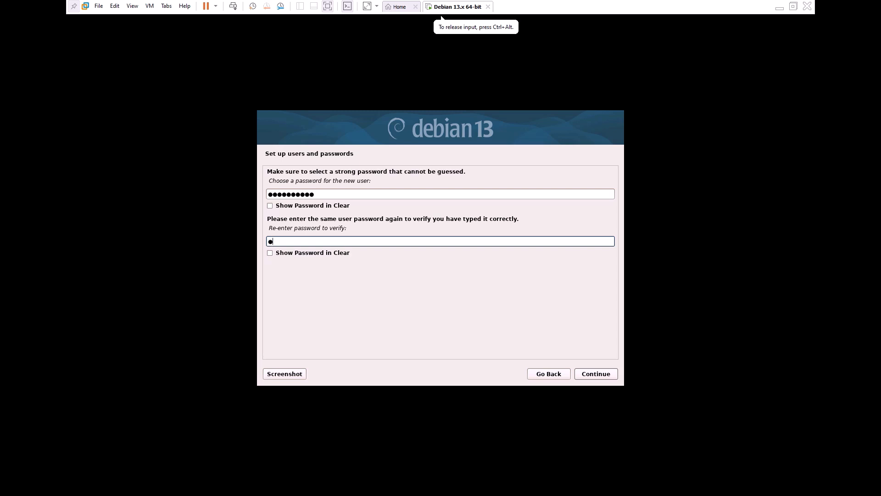
type("*****")
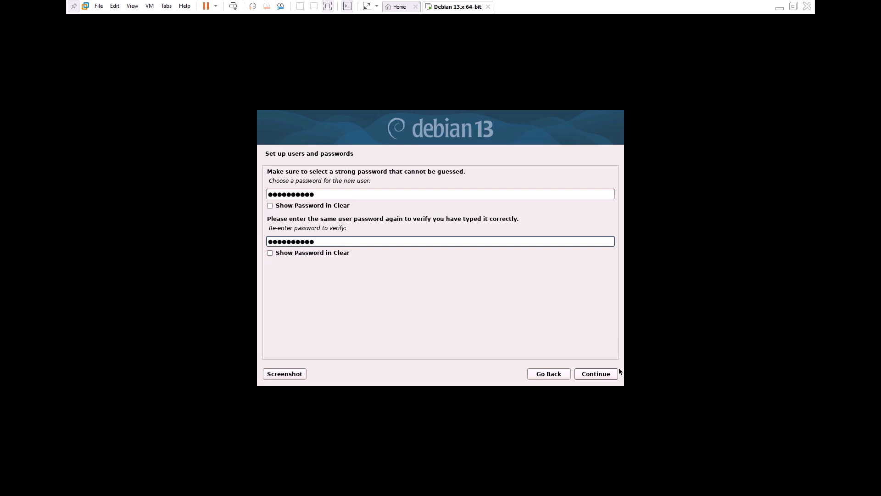
left_click(601, 373)
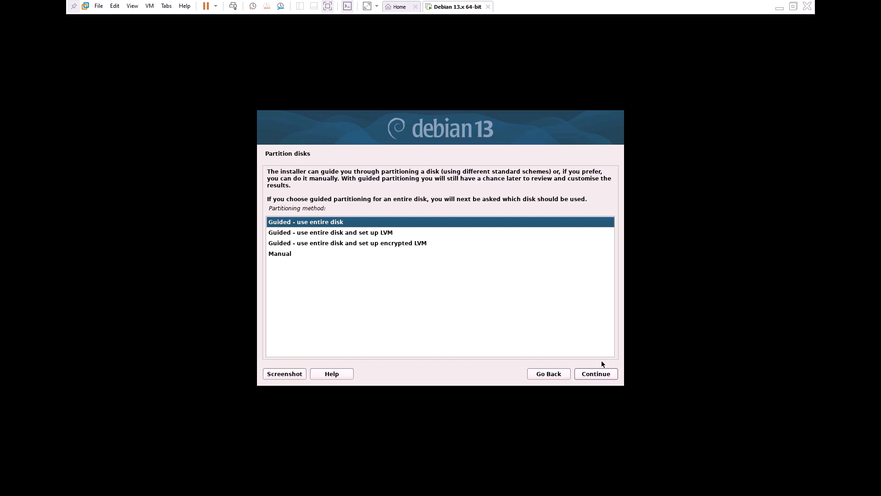
Guided-partition the entire sda disk with all files in one partition and write the changes
left_click(602, 374)
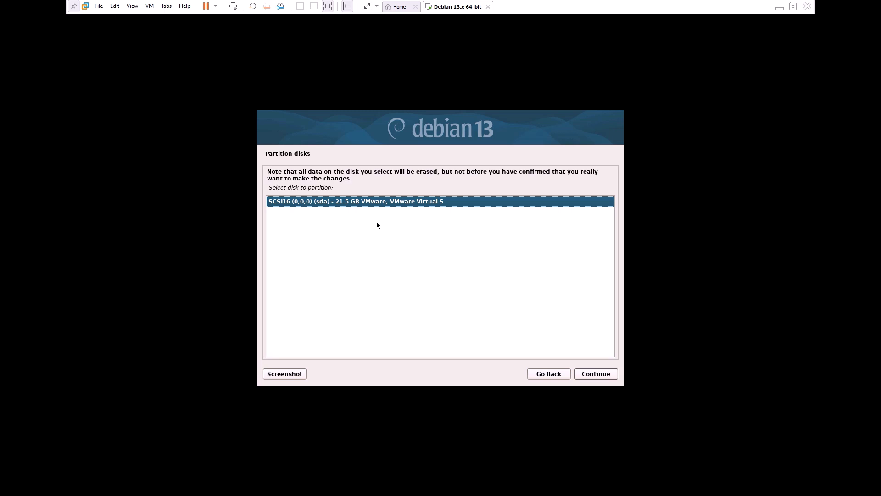
left_click(597, 374)
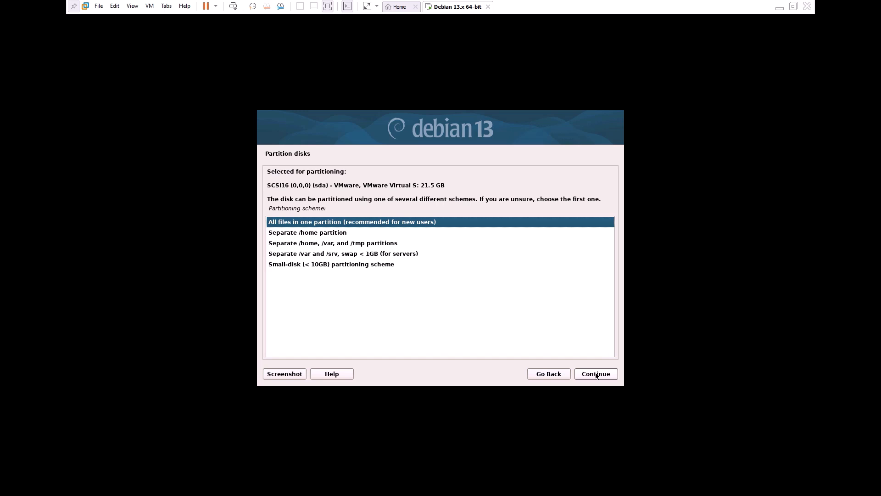
left_click(596, 374)
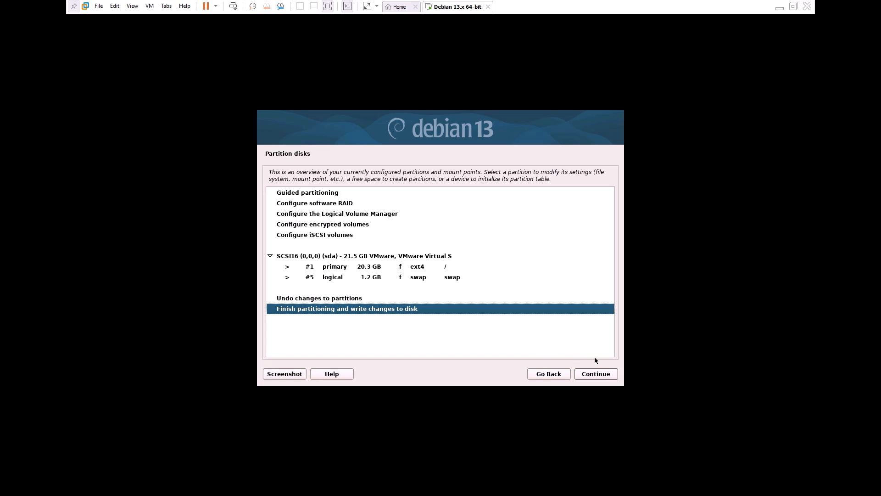
left_click(605, 376)
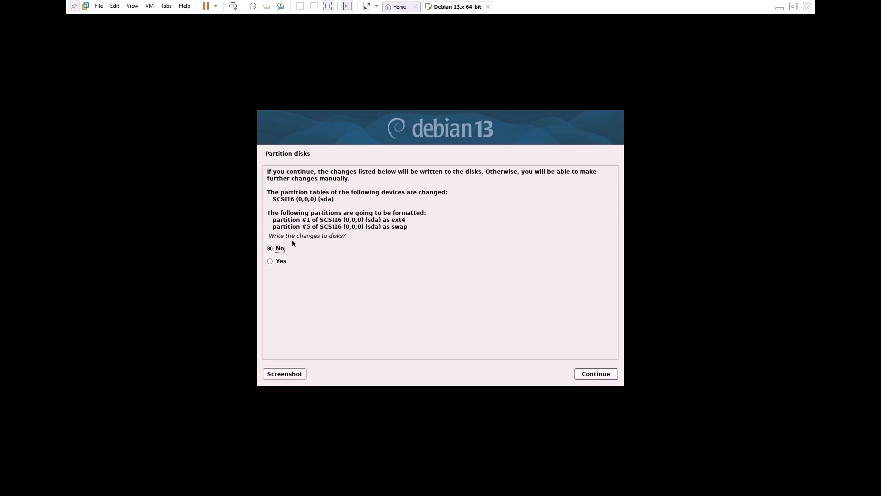
left_click(282, 261)
left_click(596, 374)
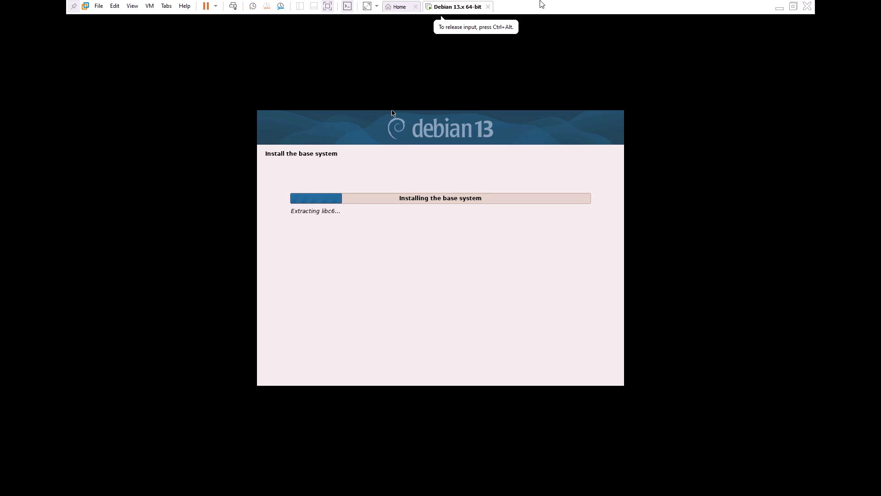
Exit full-screen mode to show the VM in a normal window
left_click(794, 6)
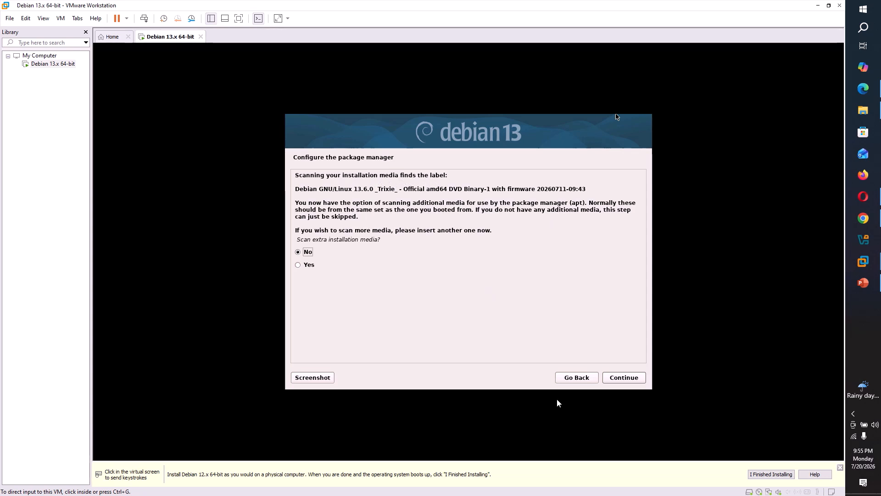
Answer the package manager questions: no extra media, use a network mirror, decline popularity-contest
left_click(627, 379)
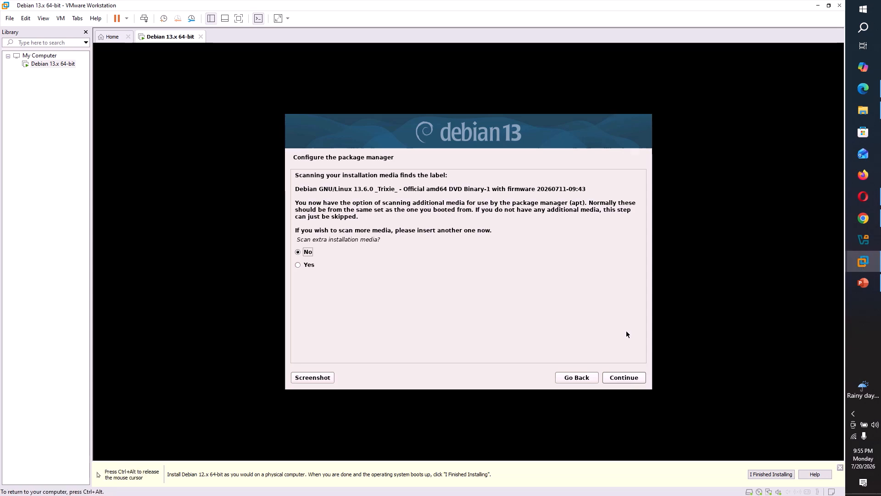
left_click(625, 378)
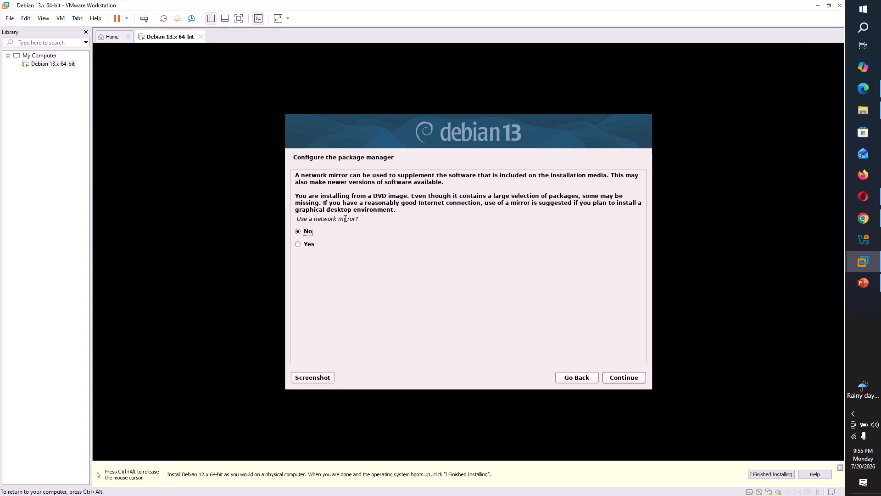
left_click(301, 245)
left_click(624, 379)
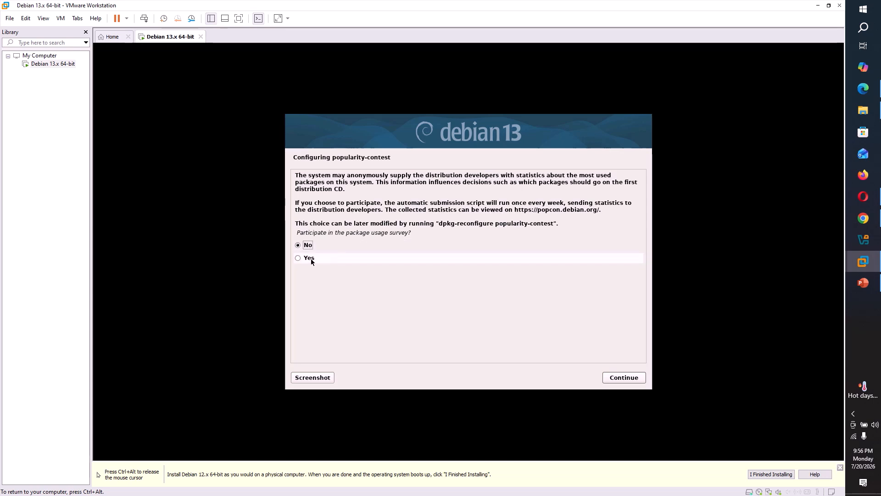
left_click(621, 379)
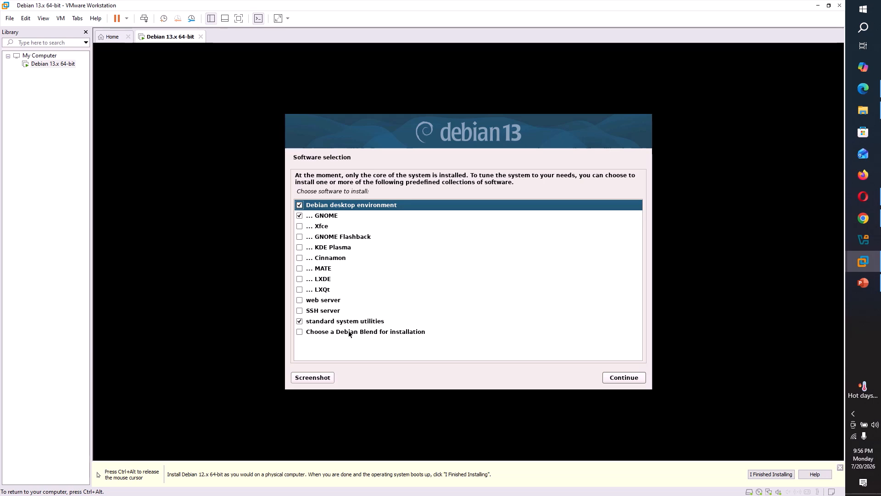
Add KDE Plasma, web server and SSH server to the GNOME selection and start installing
left_click(300, 248)
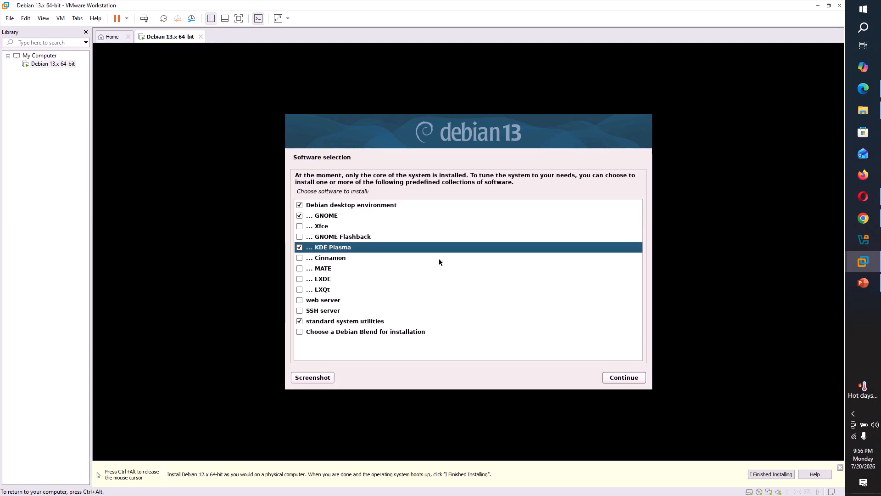
left_click(299, 301)
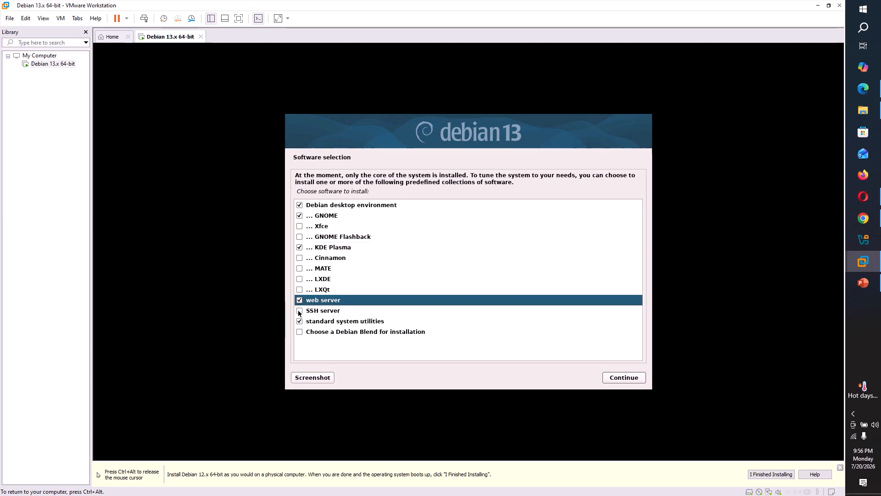
left_click(299, 311)
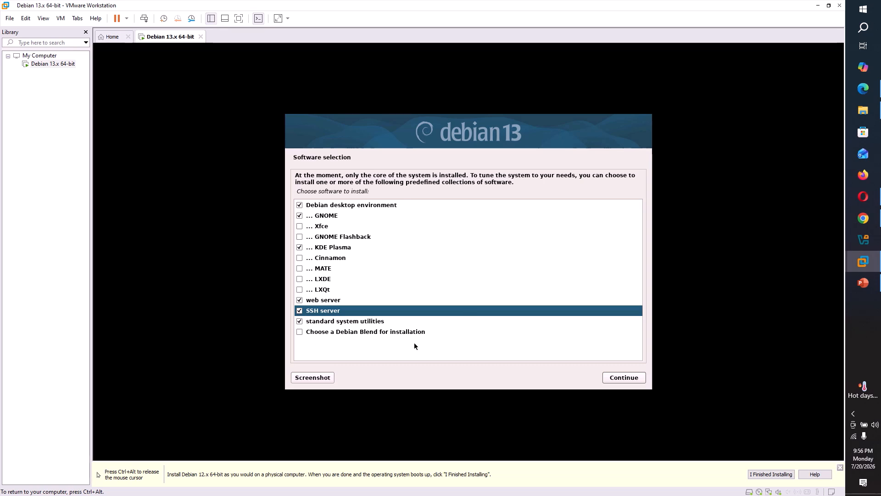
left_click(633, 378)
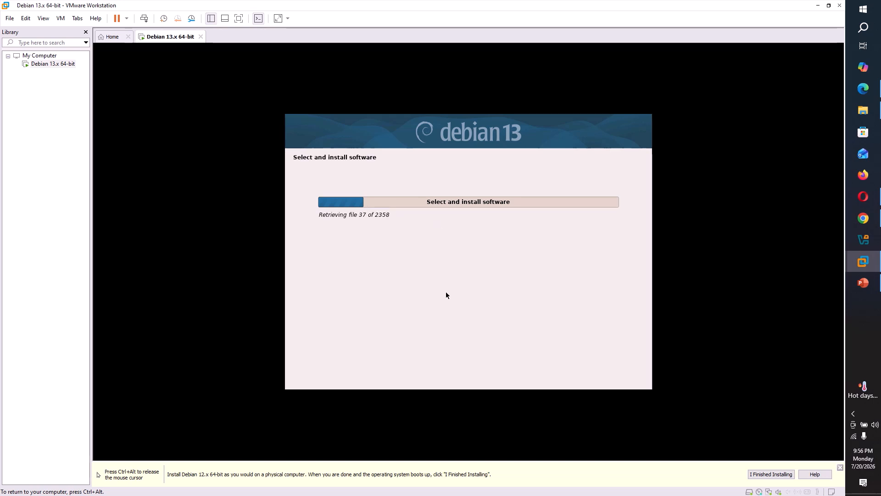
Keep gdm3 as the default display manager and let the software install until the GRUB question
key("ctrl+alt")
mouse_move(492, 10)
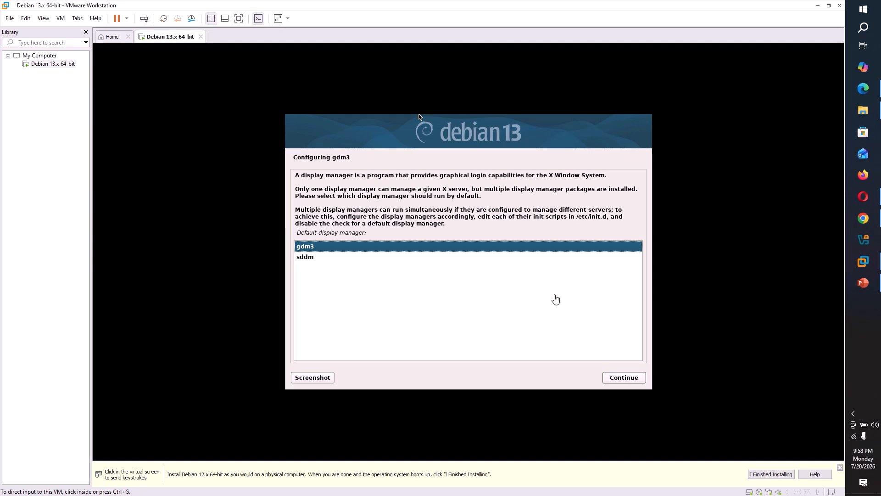
left_click(621, 377)
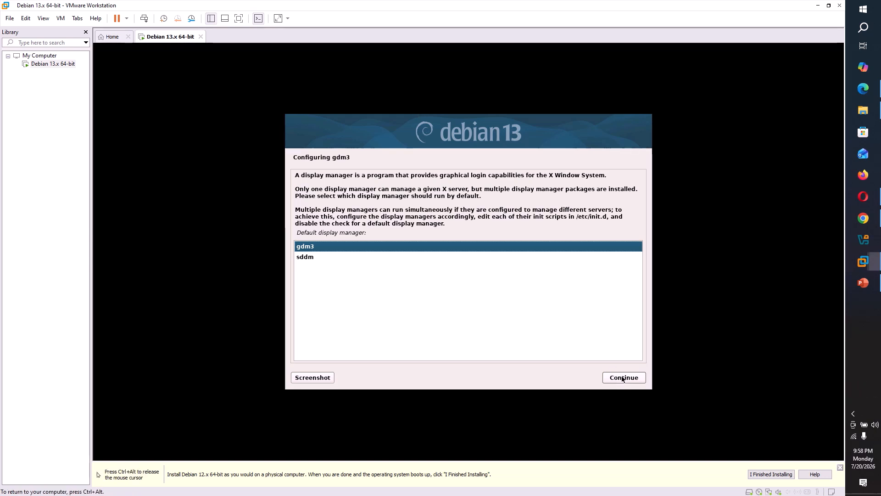
left_click(621, 377)
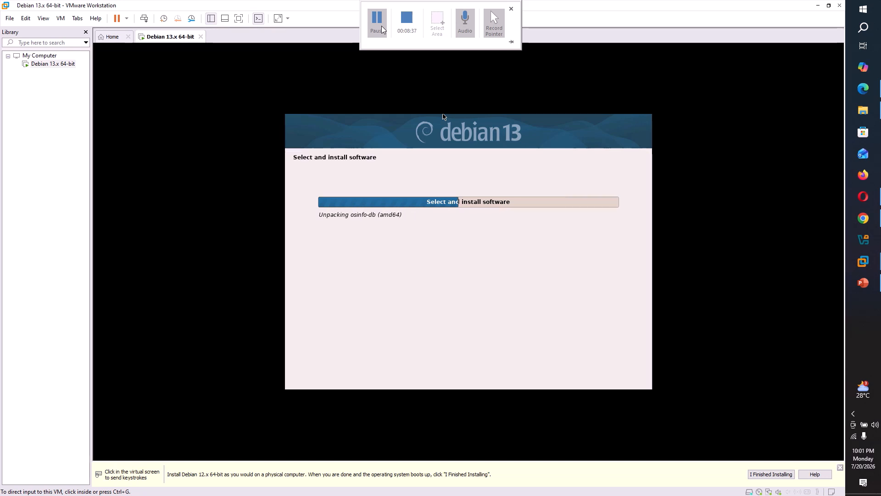
left_click(377, 21)
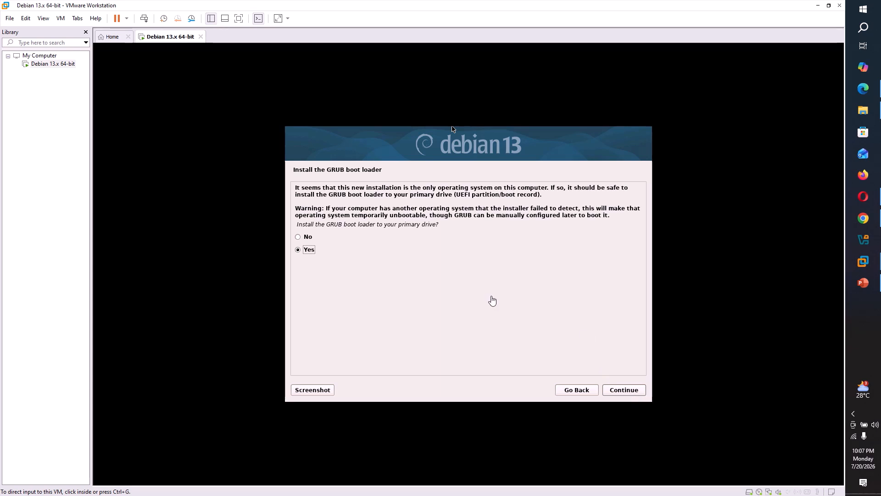
Install the GRUB boot loader on the primary drive, /dev/sda
left_click(623, 297)
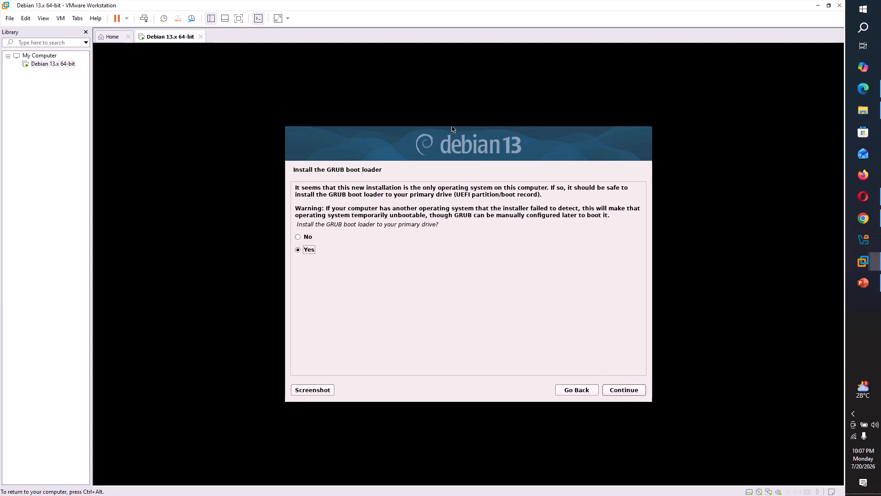
left_click(624, 390)
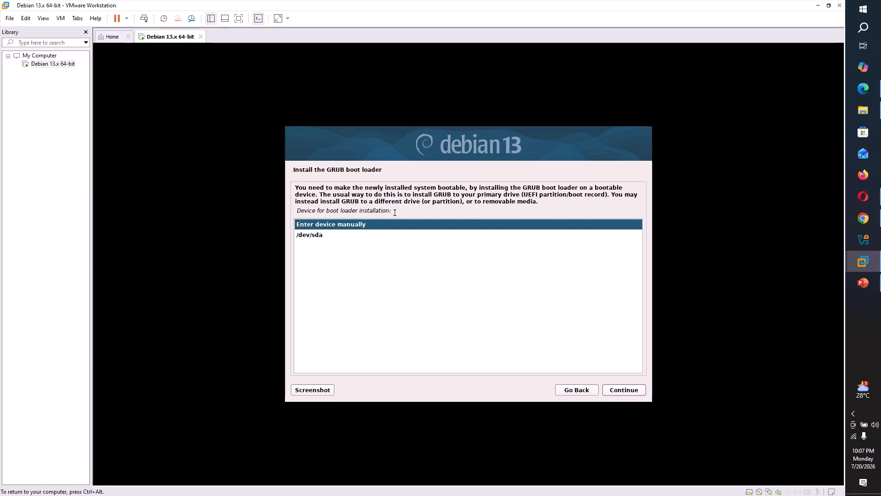
left_click(309, 235)
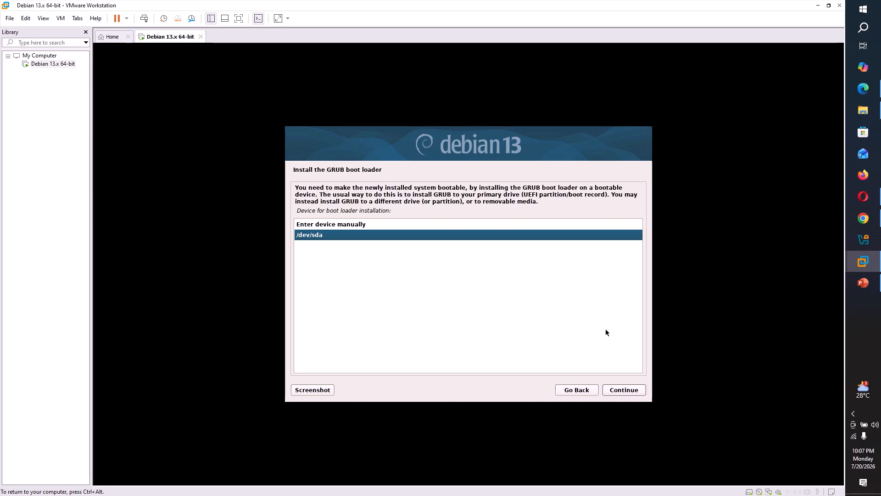
left_click(623, 390)
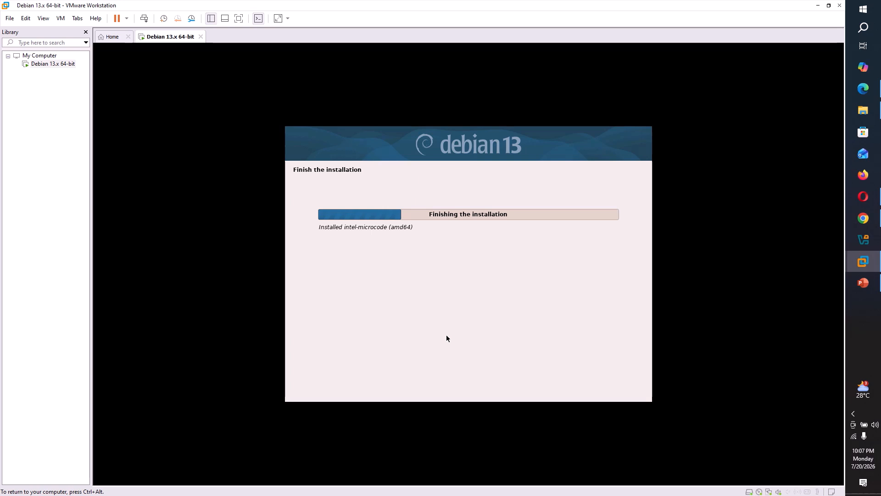
Confirm Installation complete and reboot the VM into the GNU GRUB menu
mouse_move(353, 1)
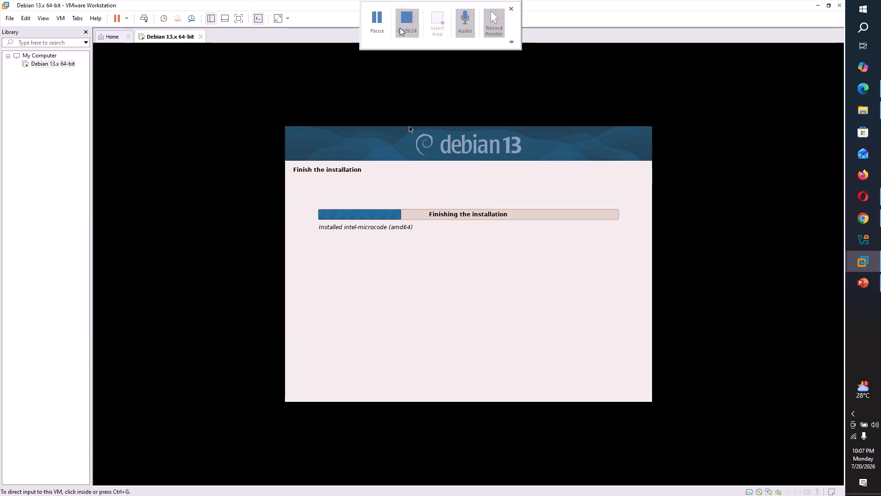
left_click(377, 31)
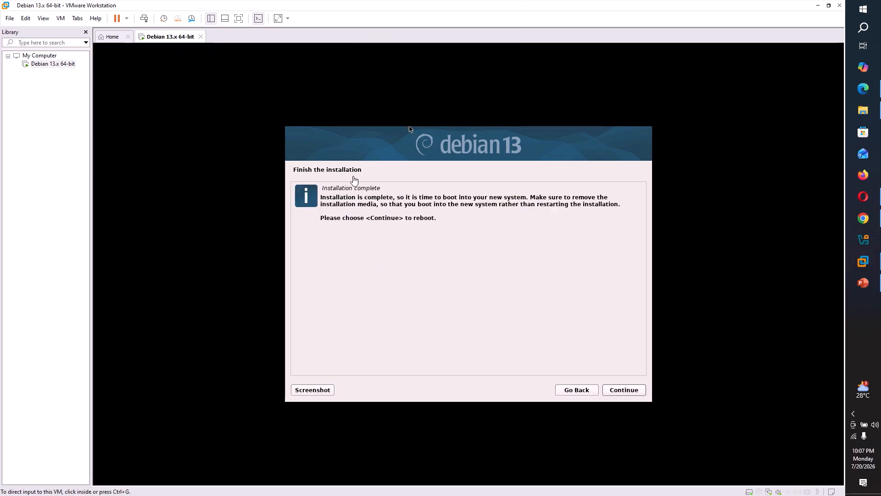
left_click(631, 391)
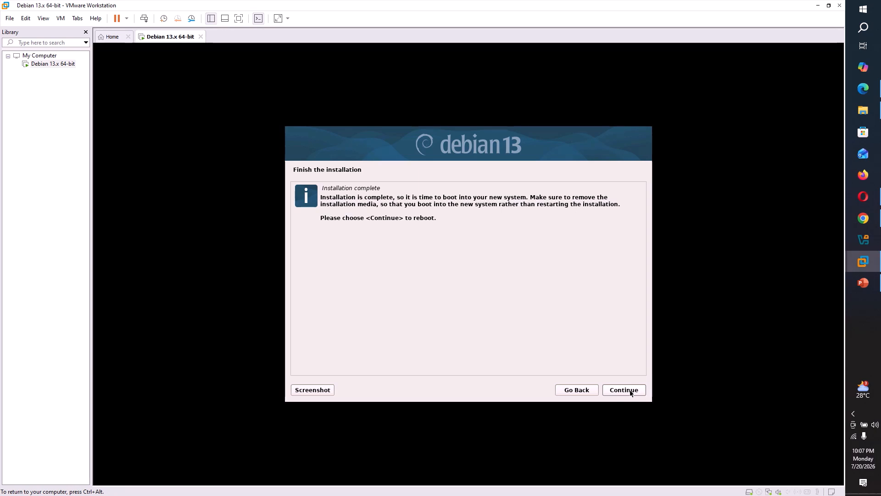
left_click(631, 392)
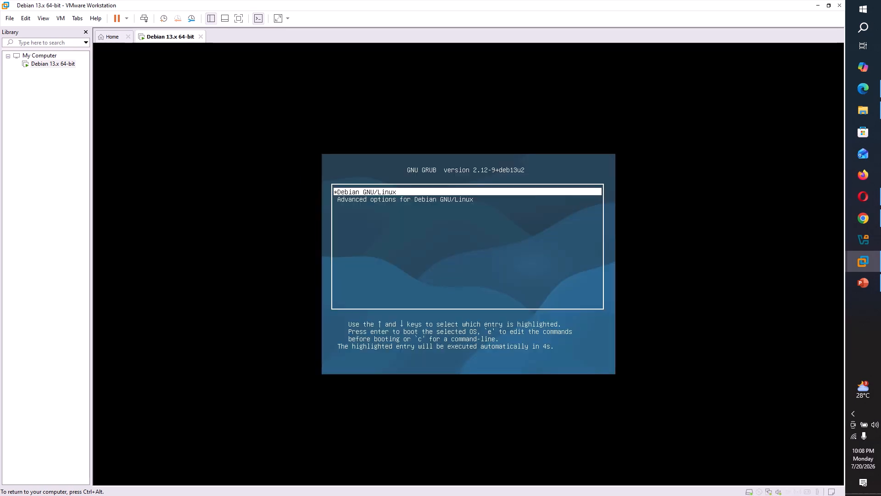
Boot Debian GNU/Linux from the GRUB menu and wait for the login screen
key("Return")
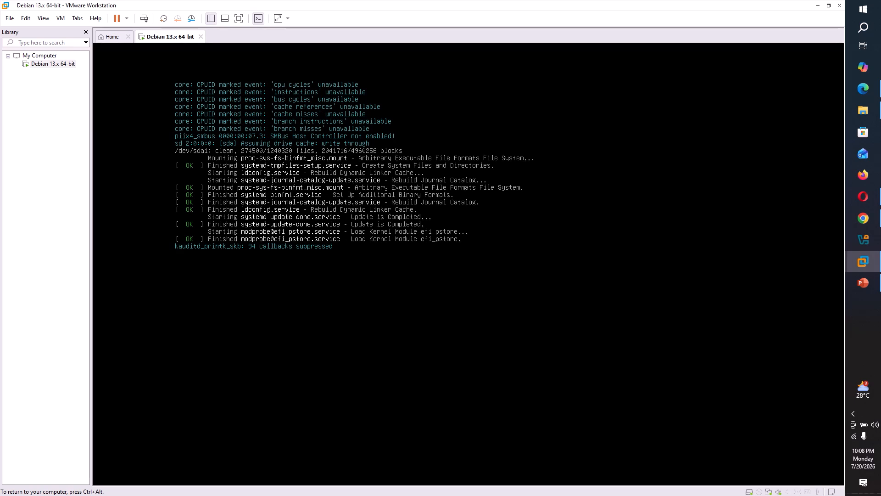
key("ctrl+alt")
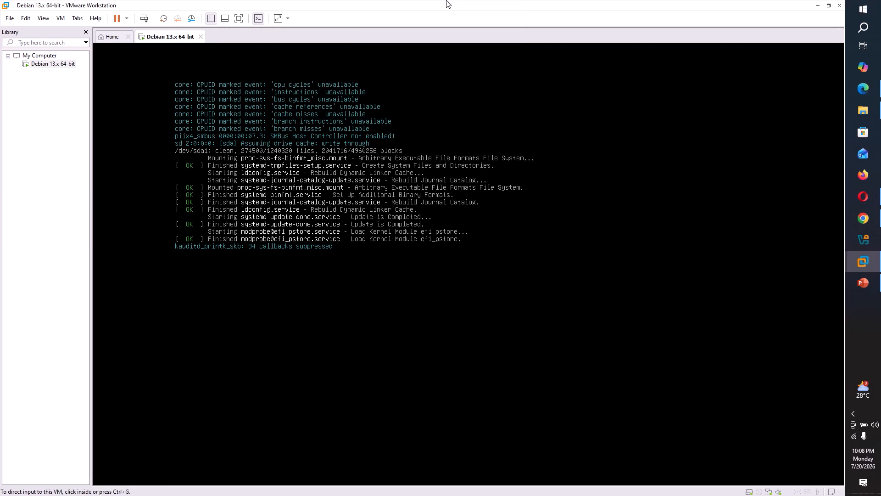
left_click(450, 147)
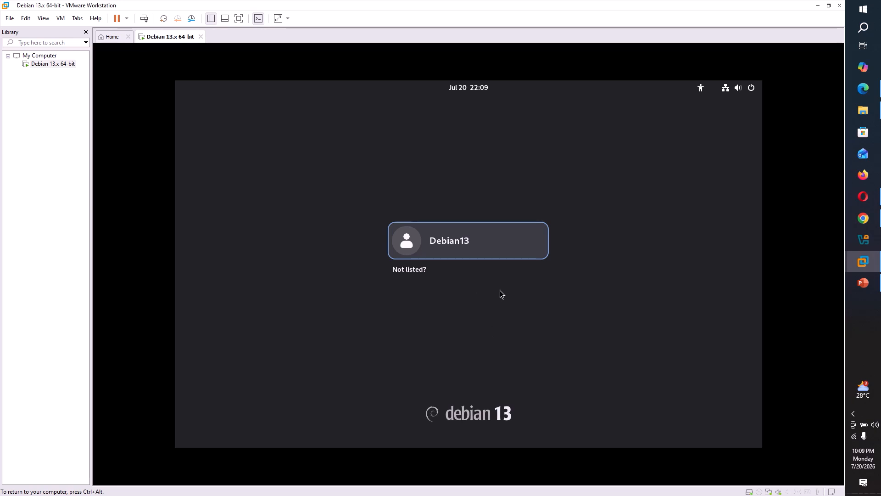
Select the user account on the login screen and sign in with its password
left_click(462, 244)
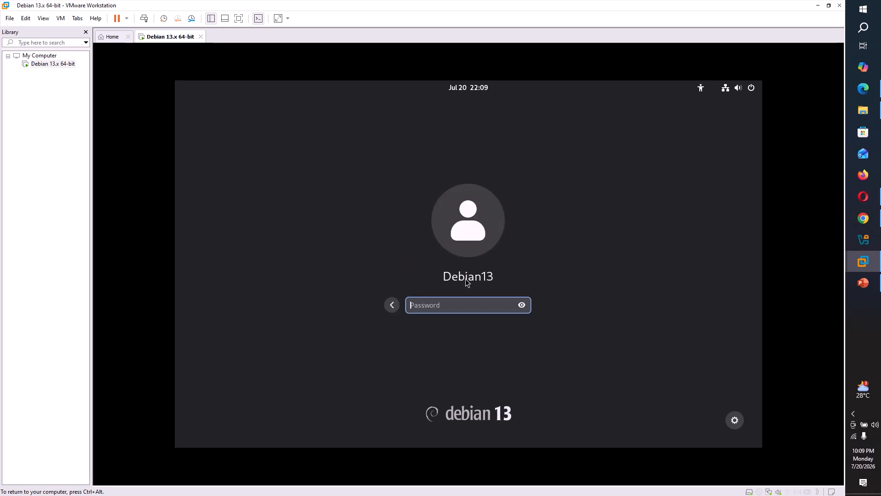
type("••••••••••")
key("Return")
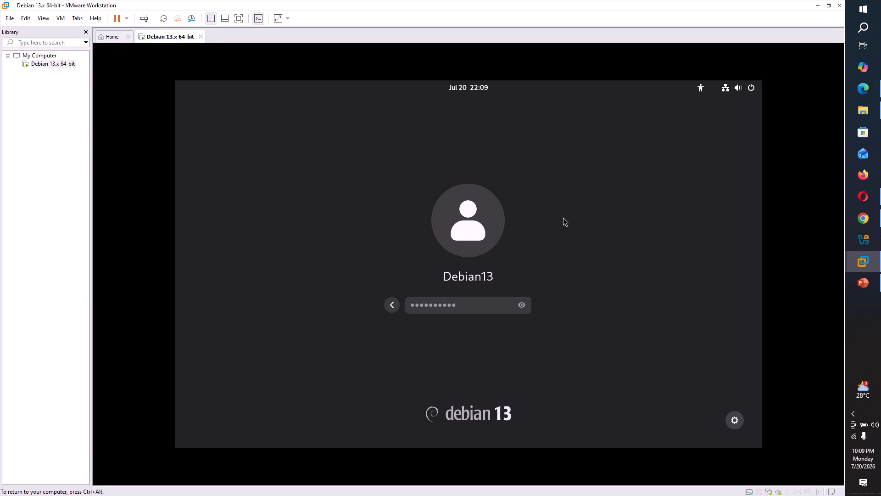
key("Return")
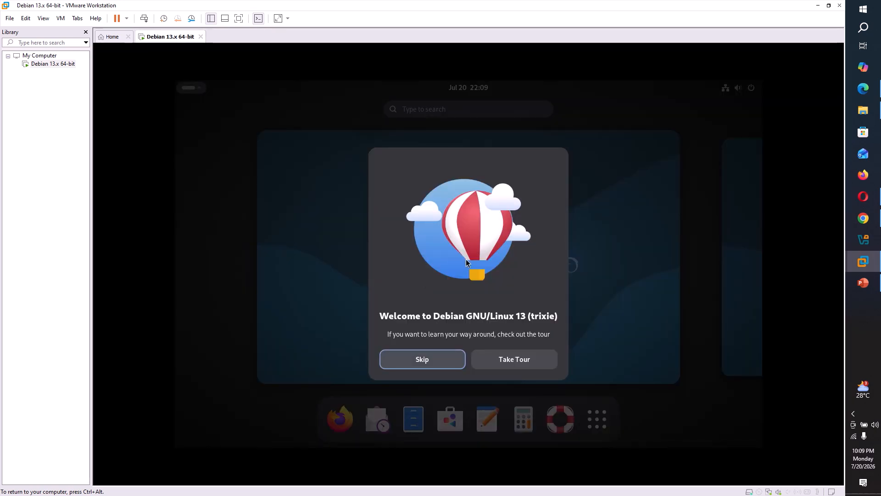
Skip the Debian welcome tour, toggle the Activities overview, and open then close quick settings
left_click(430, 358)
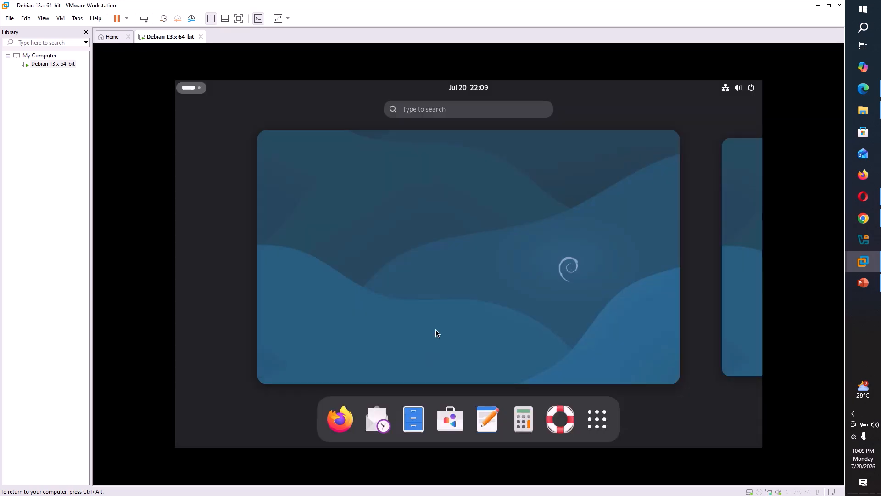
left_click(189, 87)
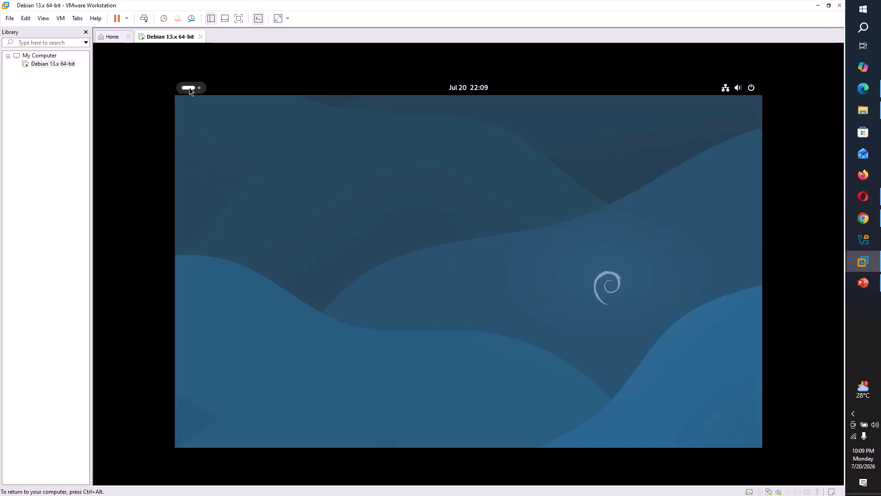
left_click(190, 87)
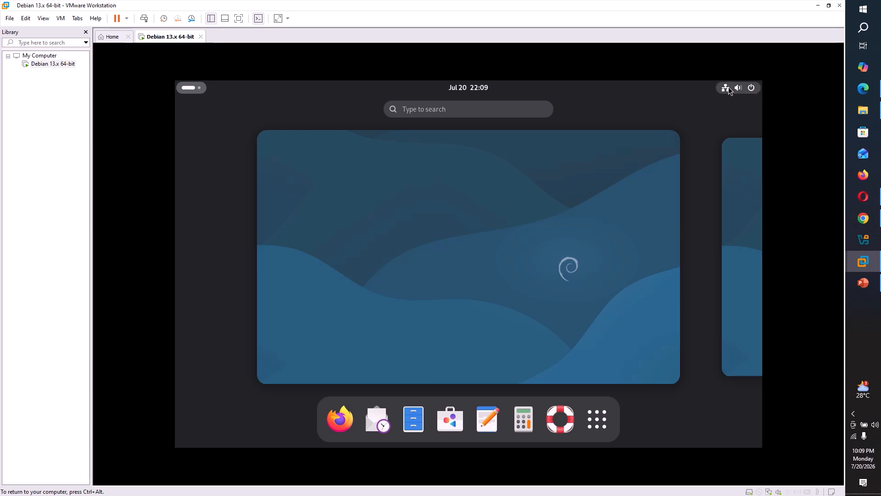
left_click(752, 90)
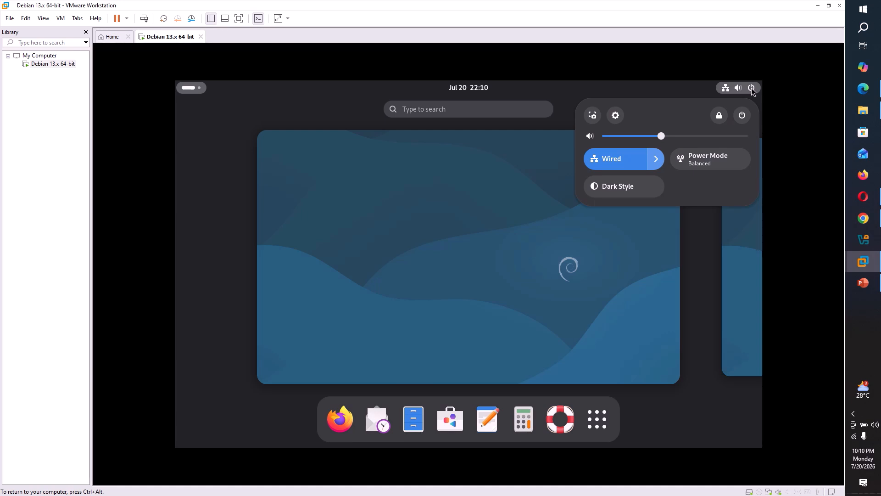
left_click(420, 239)
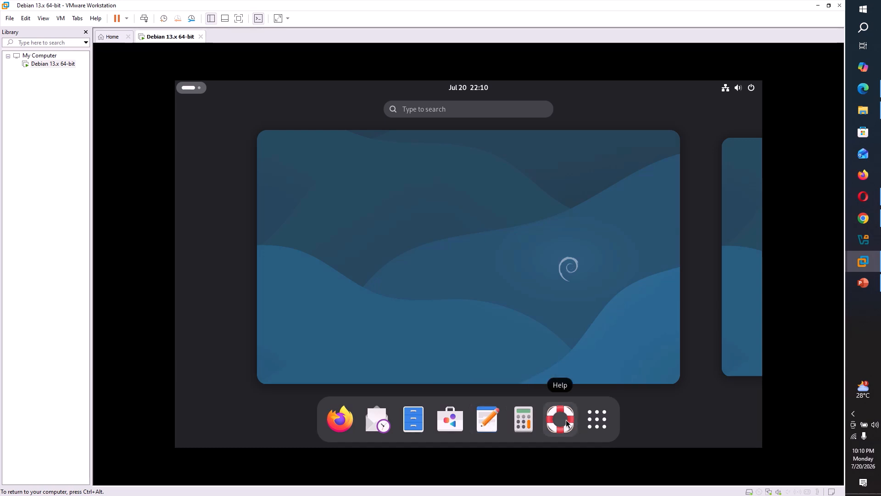
Show the GNOME app grid and scroll through its pages
left_click(598, 424)
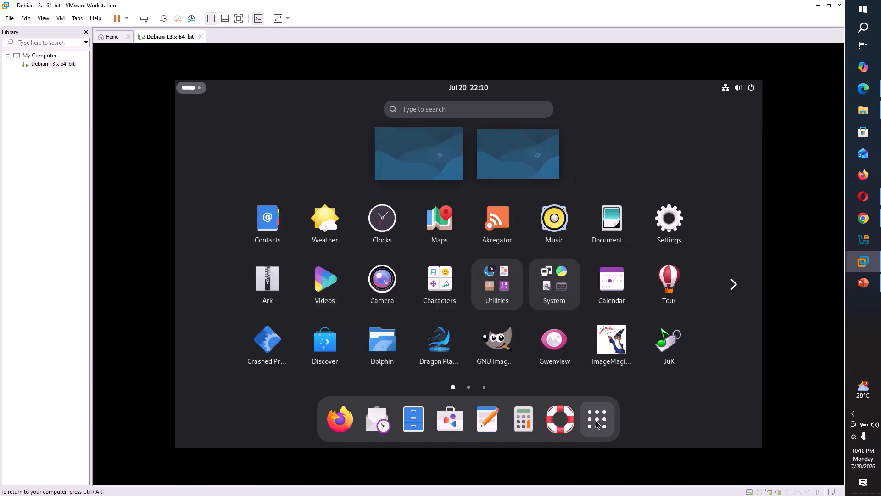
scroll(461, 281, "down", 2)
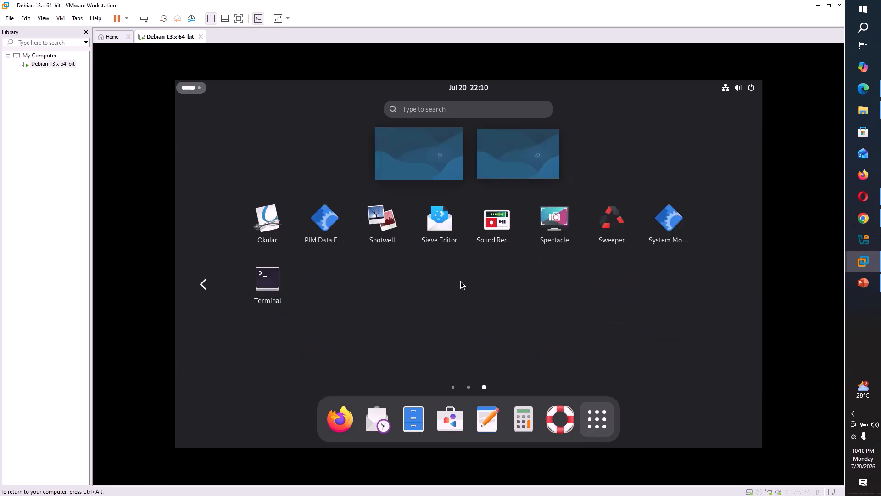
scroll(461, 281, "up", 2)
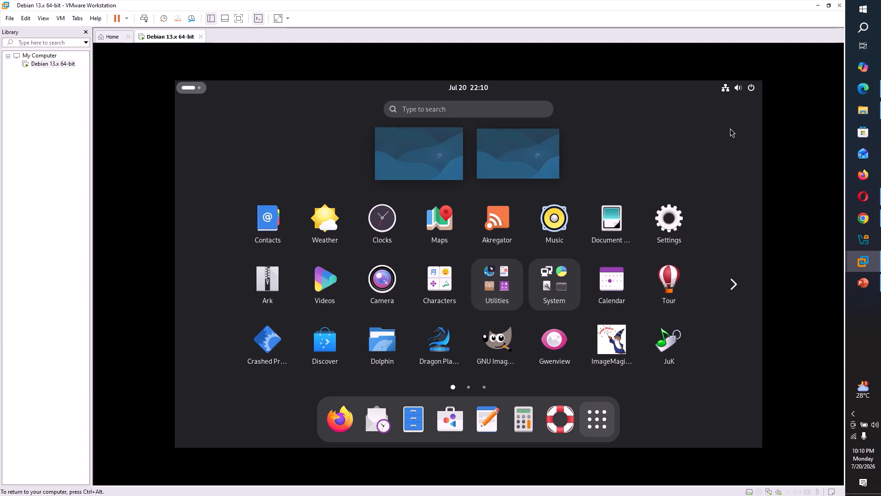
Power off the Debian VM from the quick settings power menu
left_click(752, 92)
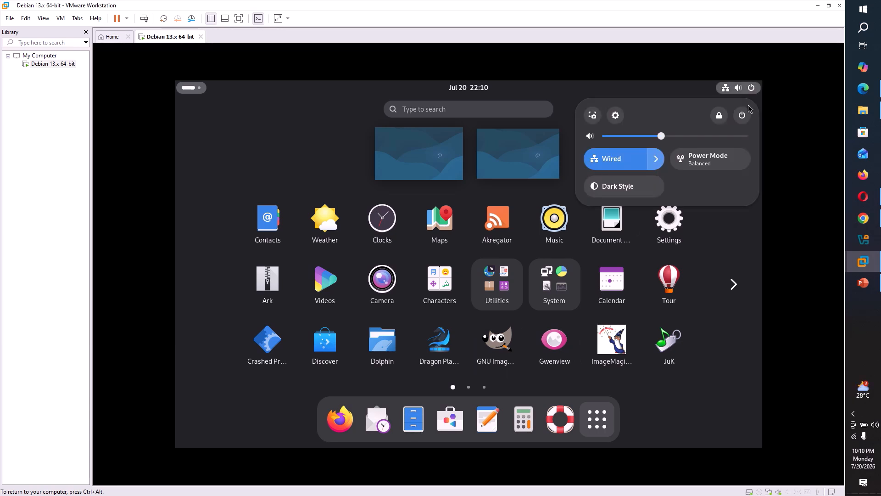
left_click(742, 115)
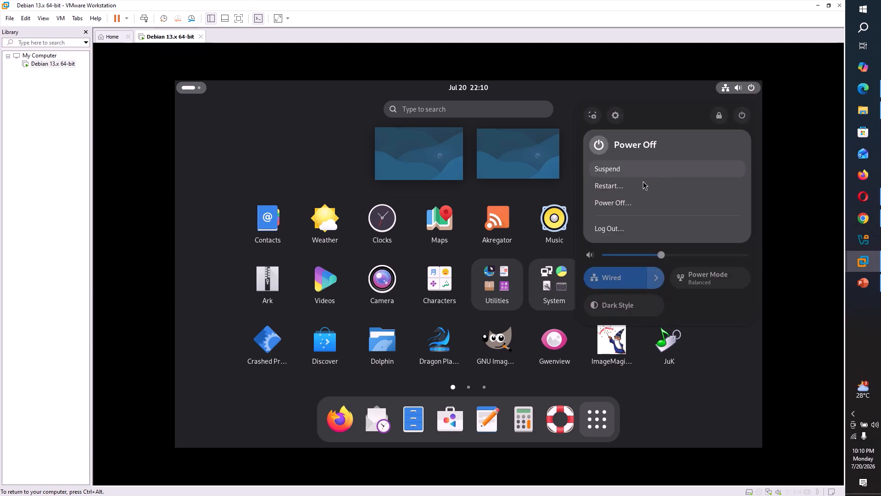
left_click(619, 202)
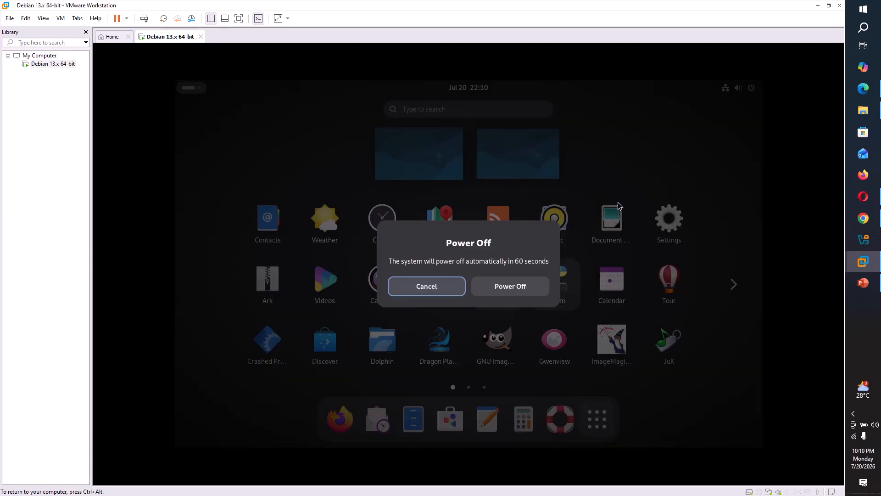
left_click(508, 287)
mouse_move(491, 10)
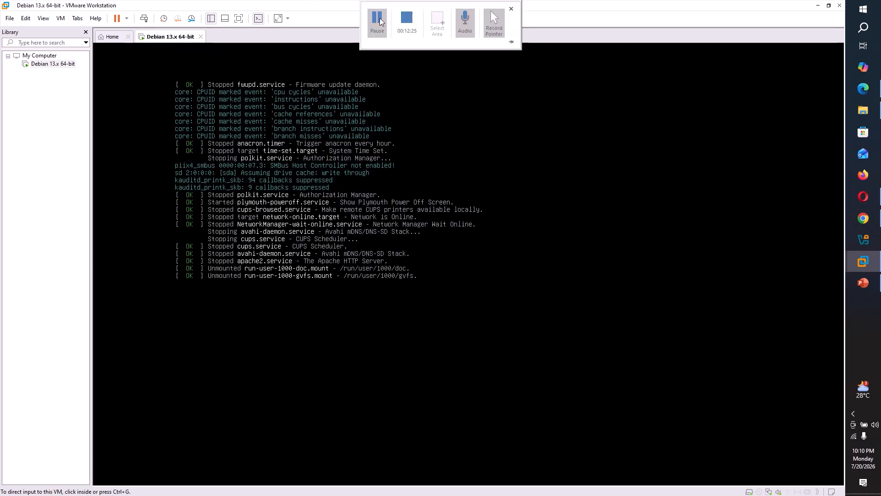